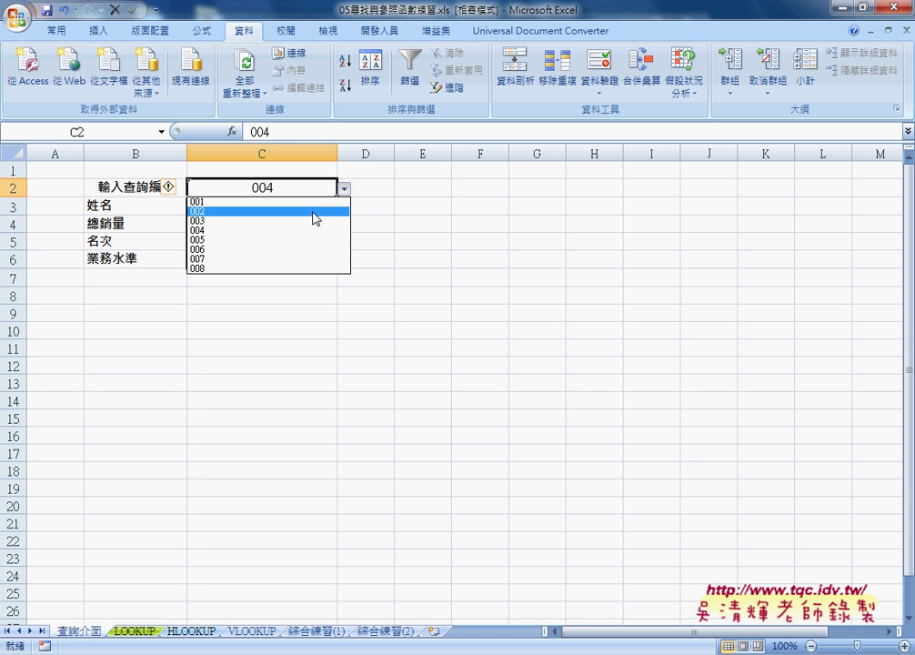
Pick ID 002 in C2, review C3's LOOKUP formula, and check the LOOKUP sheet's data table.
left_click(312, 211)
left_click(298, 210)
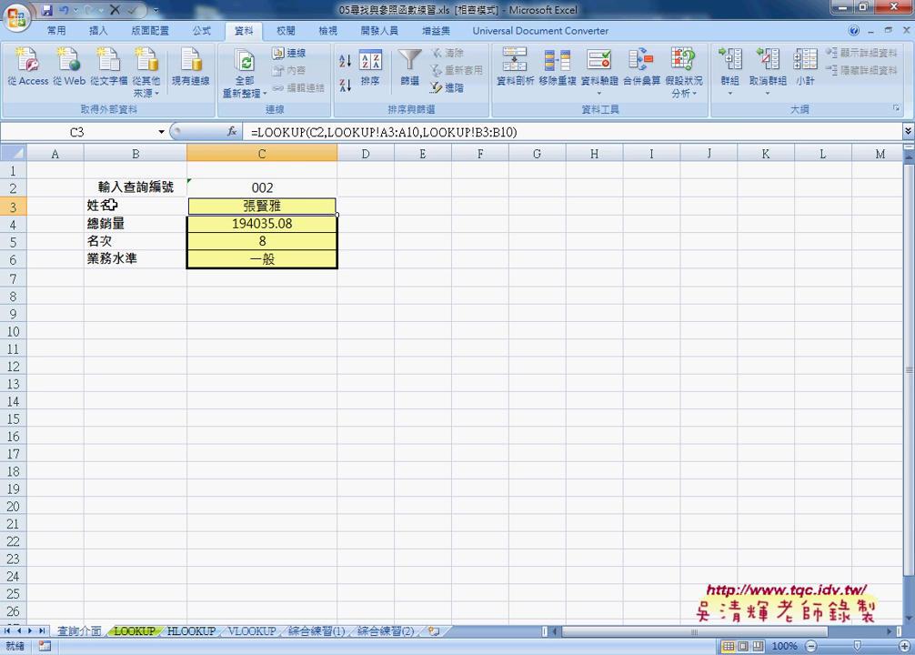
left_click(129, 630)
mouse_move(98, 187)
left_mouse_down()
mouse_move(321, 257)
mouse_move(318, 322)
left_mouse_up()
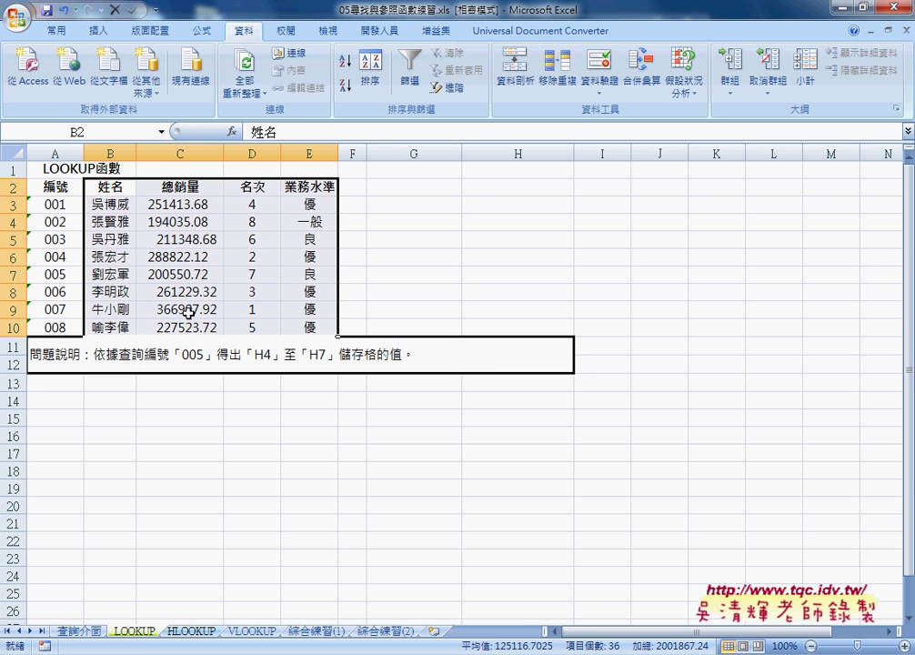
left_click(81, 631)
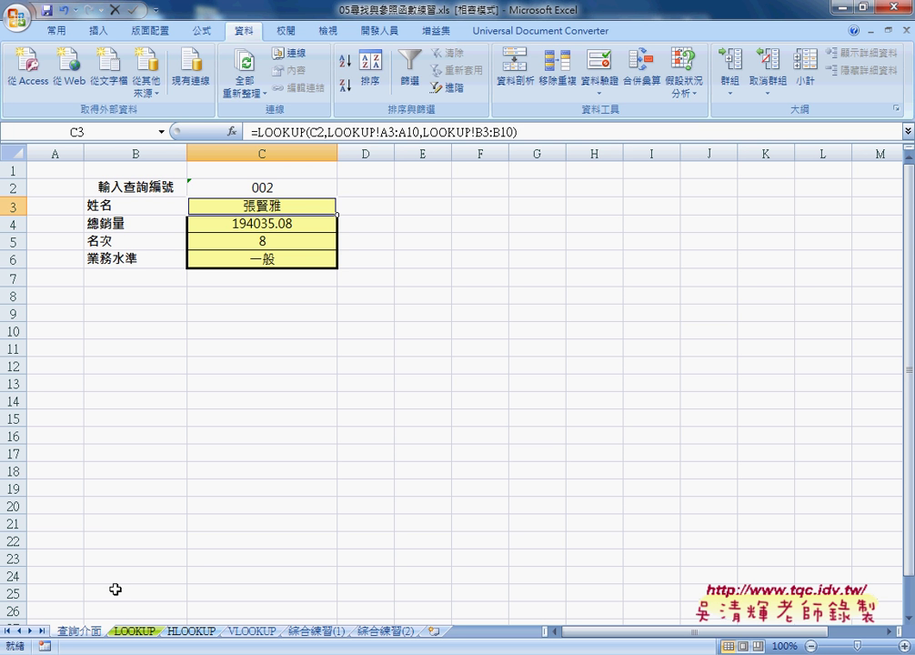
Duplicate the 查詢介面 sheet and name the copy 查詢介面 (VLOOKUP).
left_click_drag(117, 631, 131, 632)
left_click_drag(128, 630, 127, 632)
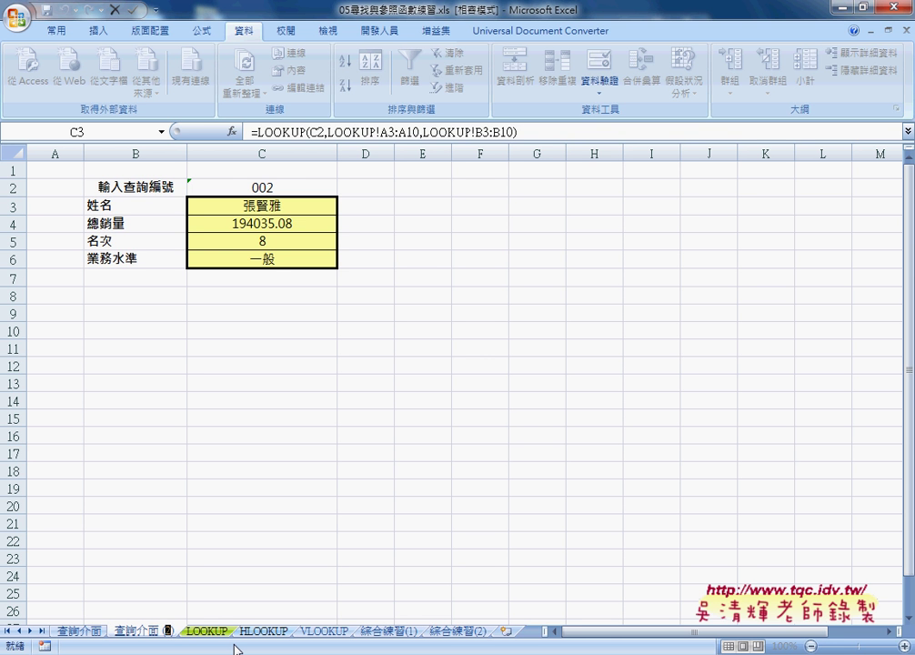
type("VLO")
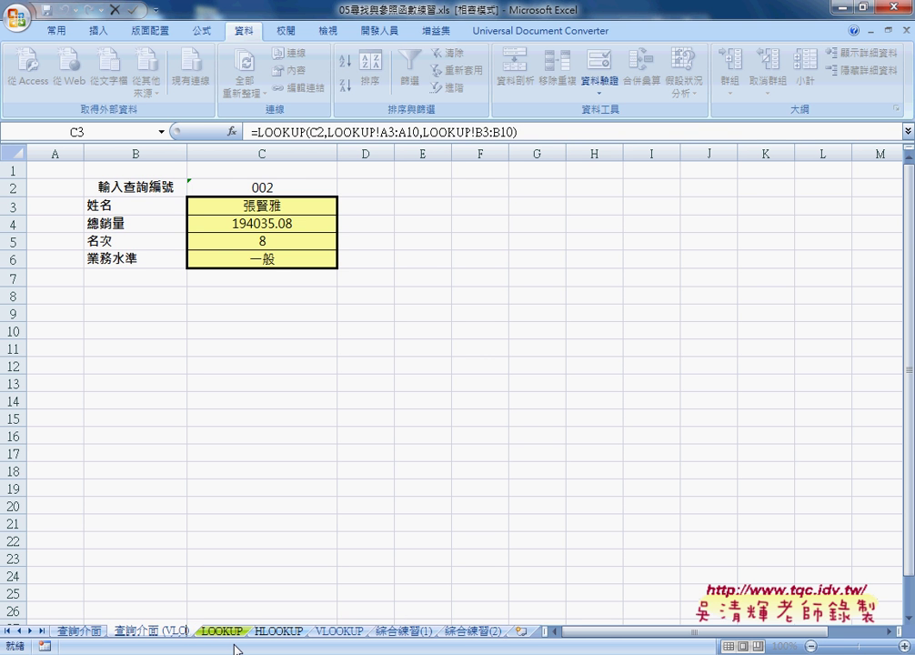
type("OKUP)")
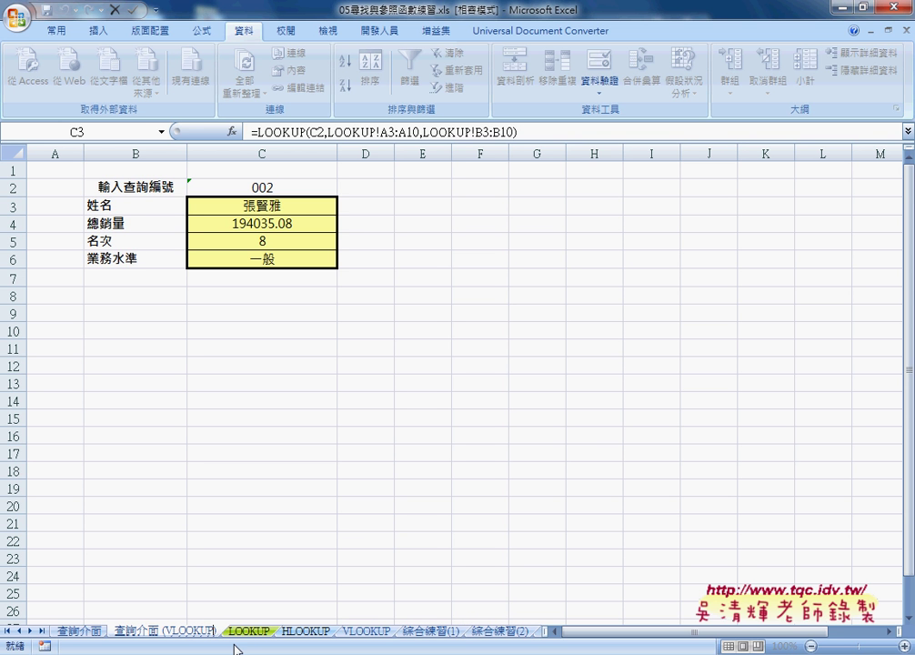
key("Return")
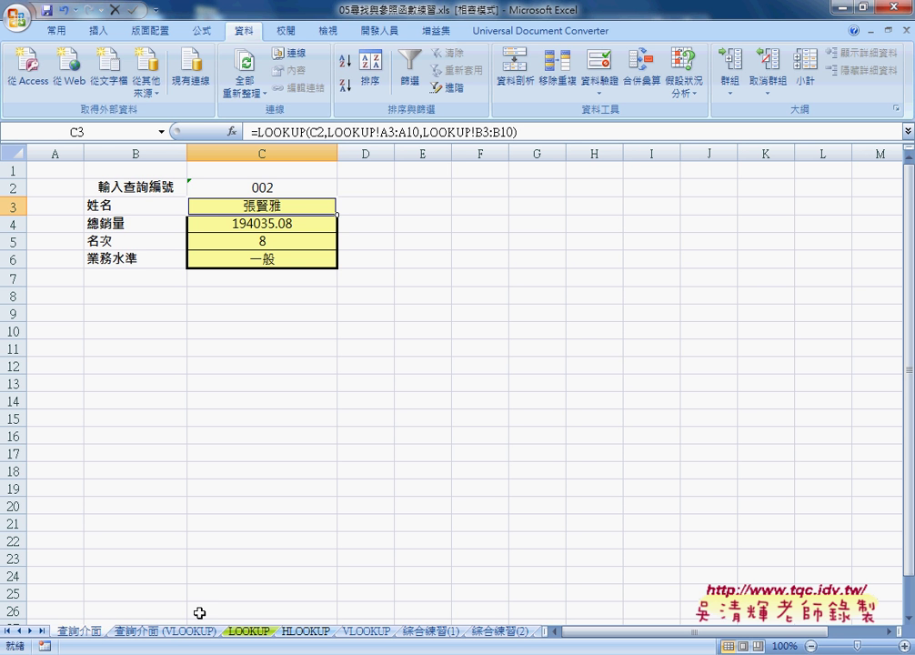
On the 查詢介面 (VLOOKUP) sheet, clear the yellow result cells C3:C6.
left_click(170, 632)
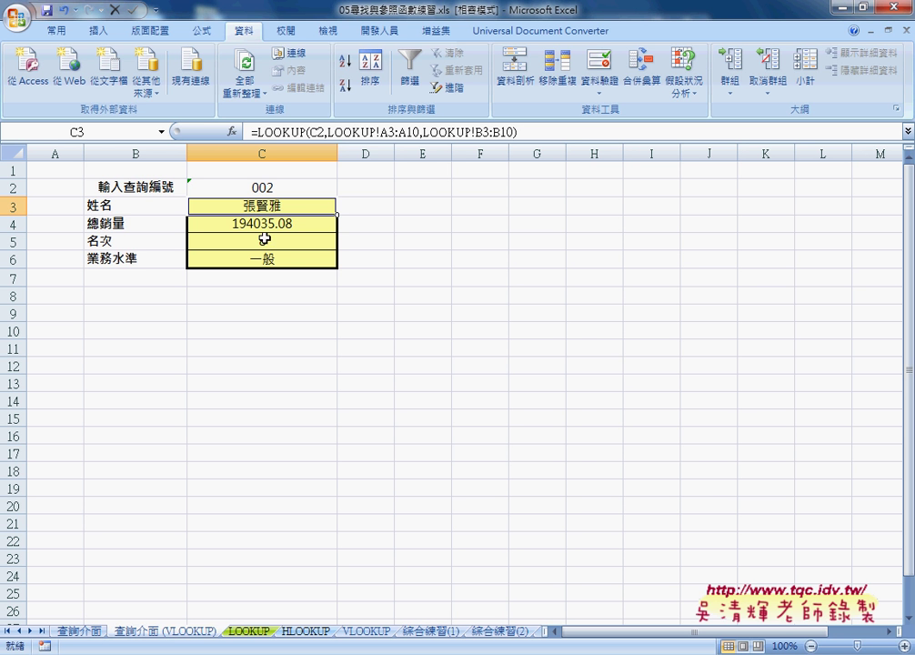
left_click_drag(264, 203, 265, 259)
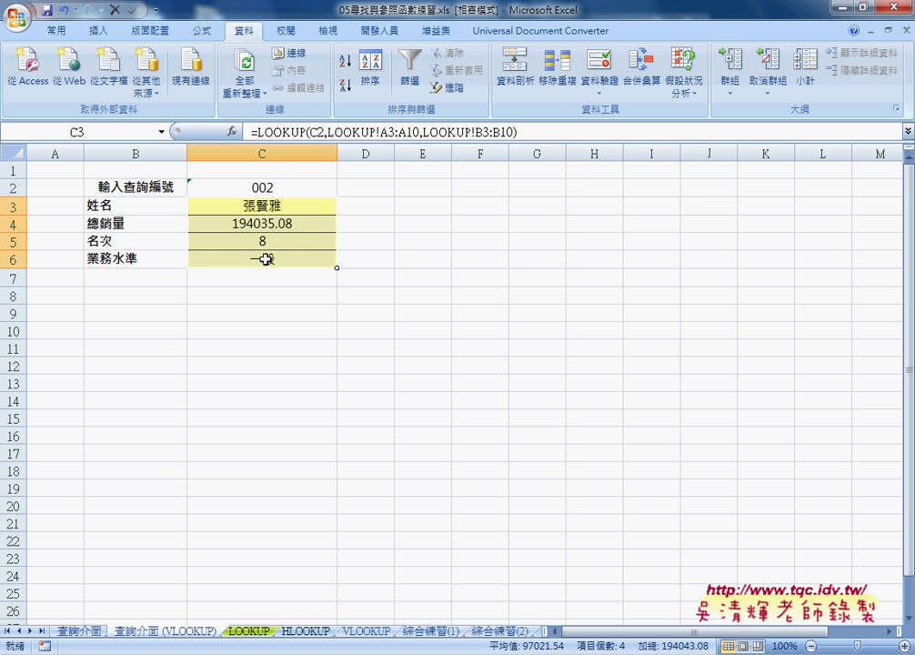
key("Delete")
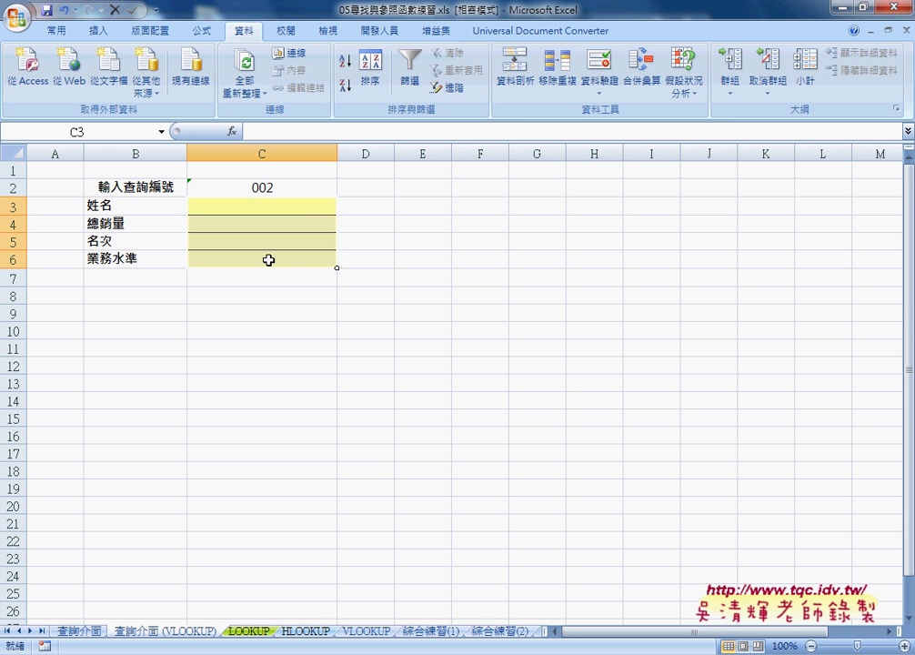
Insert the VLOOKUP function into C3 from the Lookup & Reference (檢視與參照) category.
left_click(264, 202)
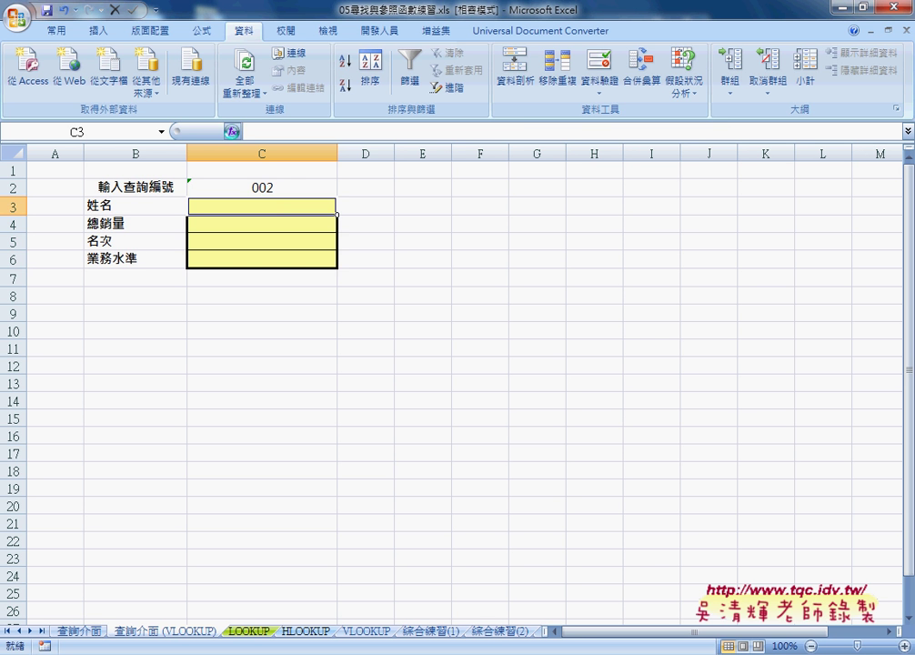
left_click(232, 131)
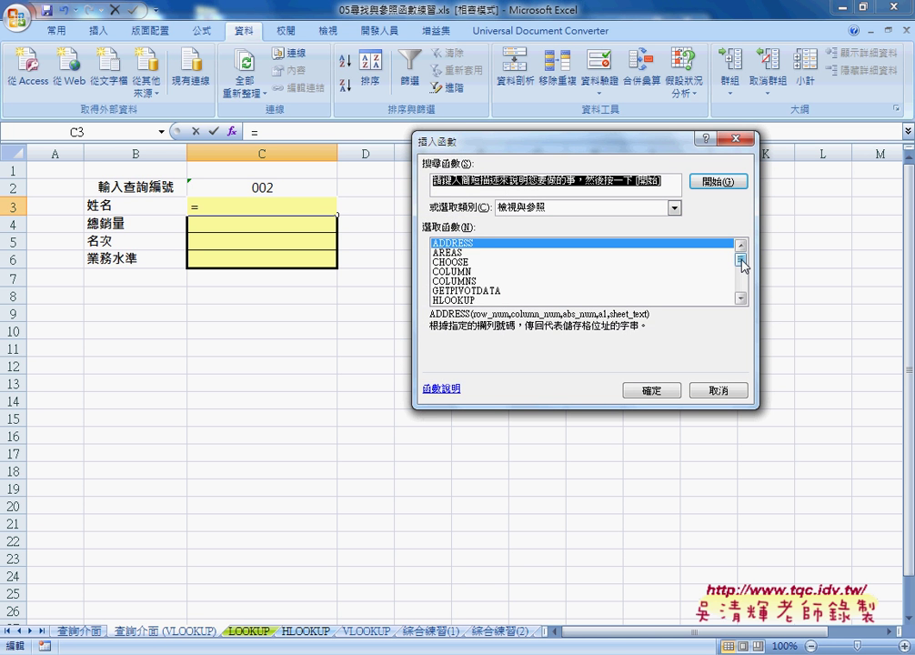
left_click_drag(744, 265, 747, 302)
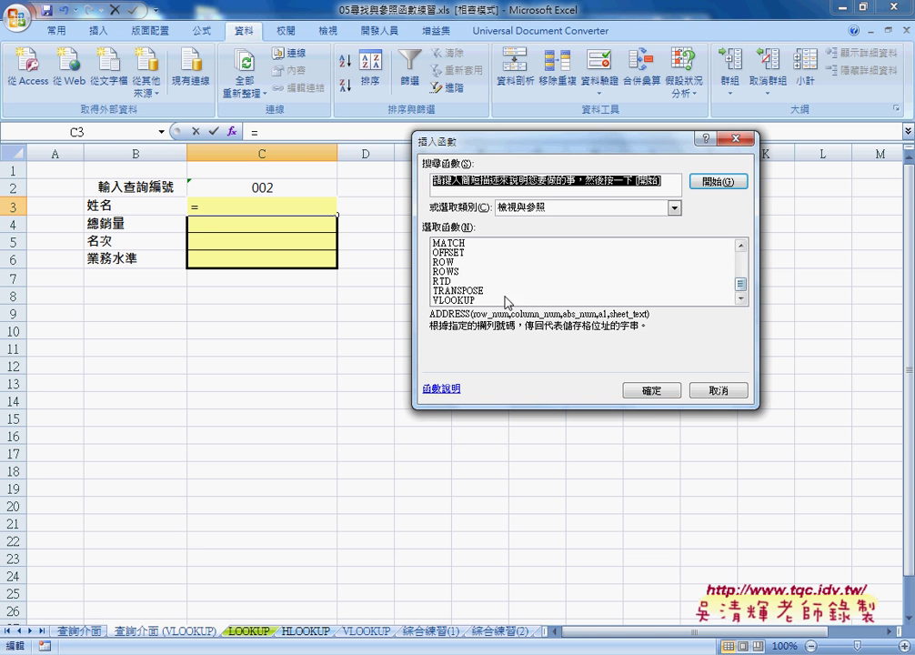
left_click(492, 300)
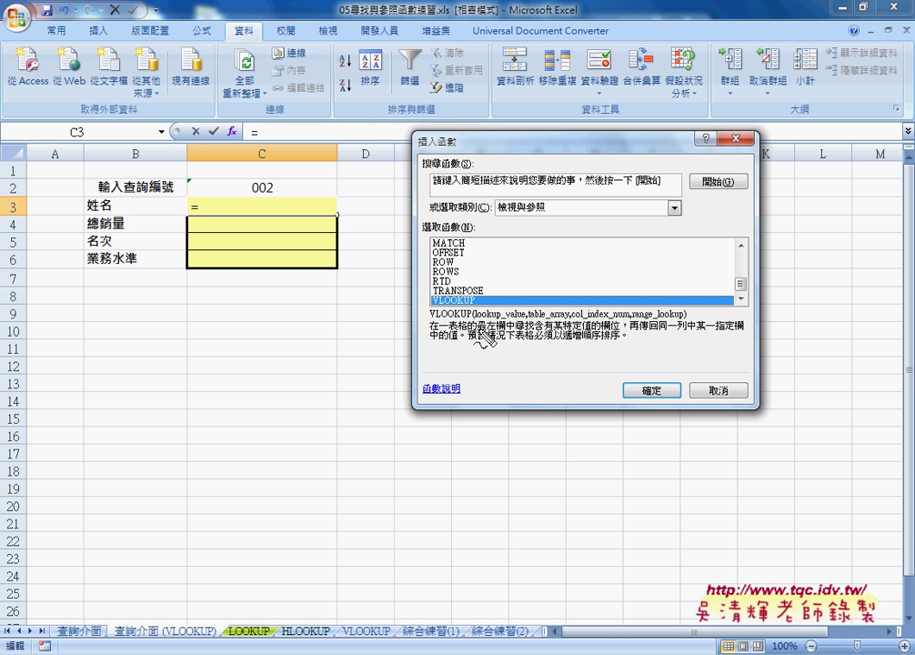
left_click_drag(475, 333, 506, 333)
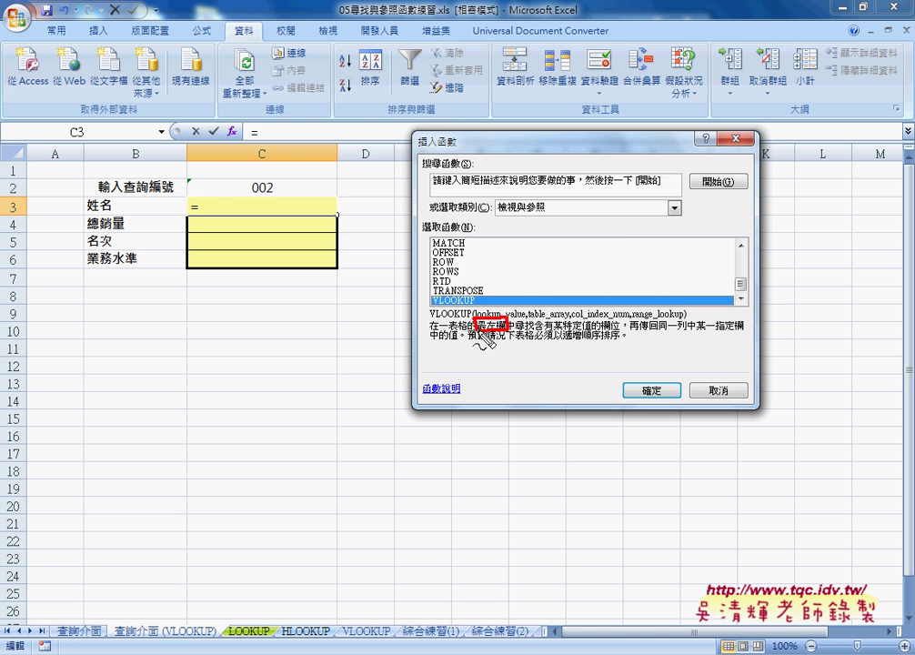
key("Escape")
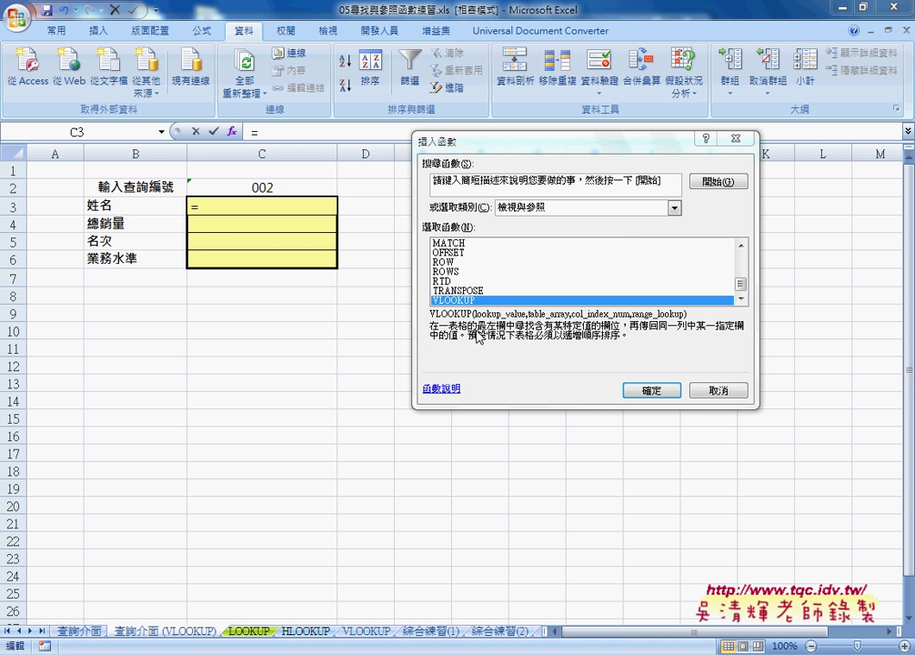
Set VLOOKUP's Lookup_value to C2 and its Table_array to LOOKUP!A3:E10.
left_click(670, 393)
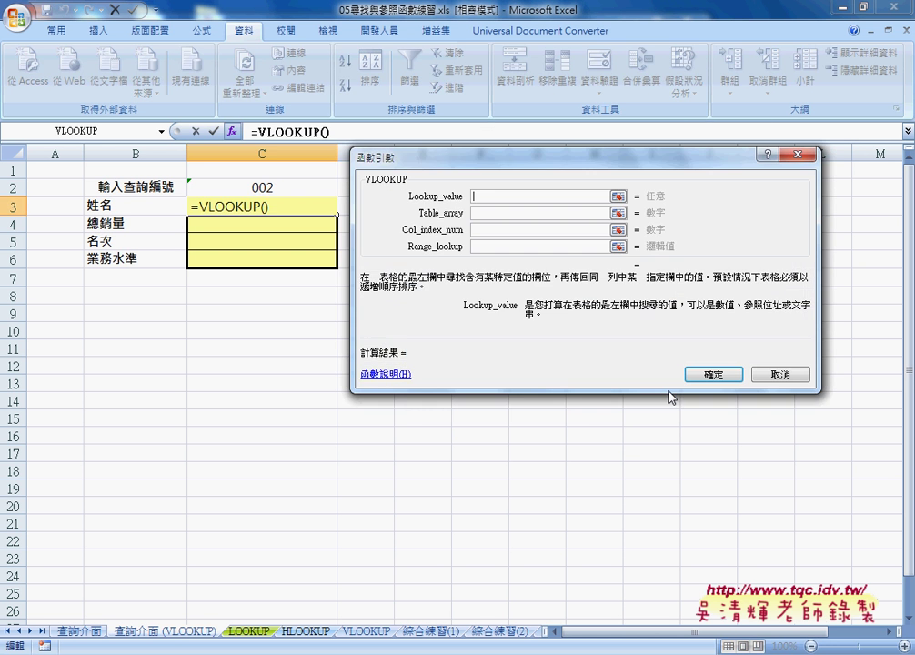
left_click(302, 190)
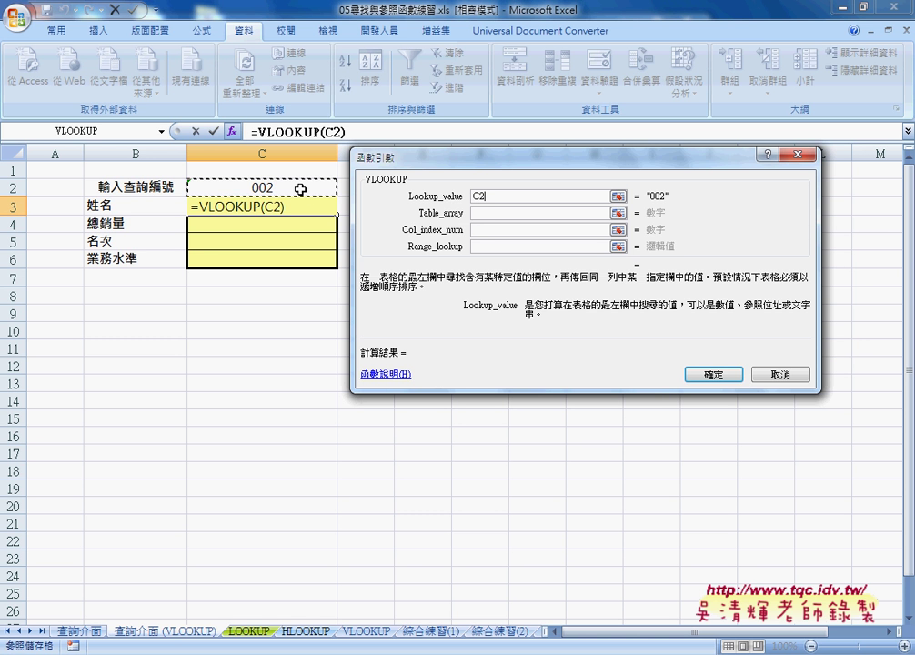
left_click(494, 213)
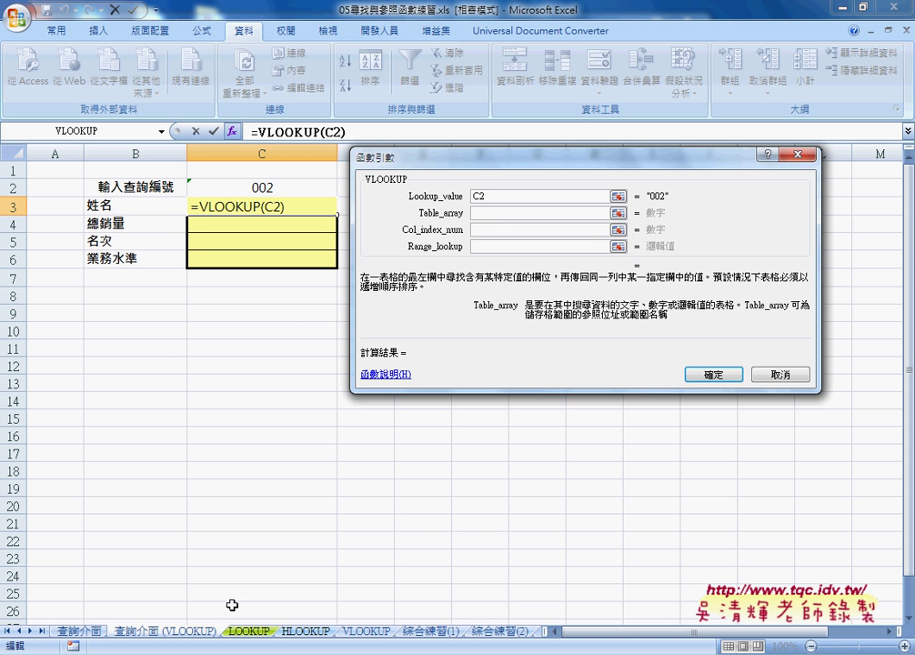
left_click(249, 634)
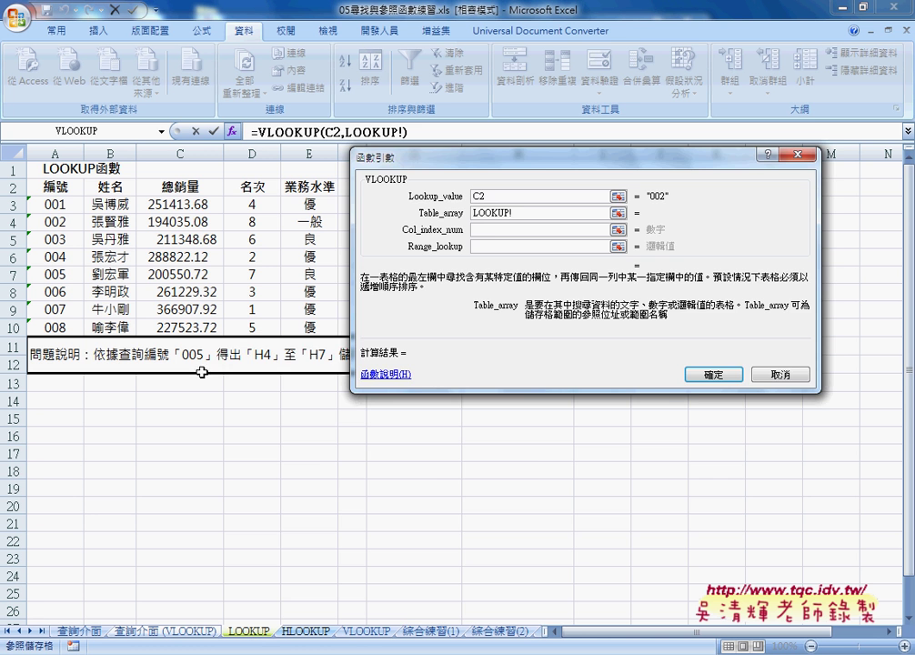
left_click_drag(403, 151, 272, 356)
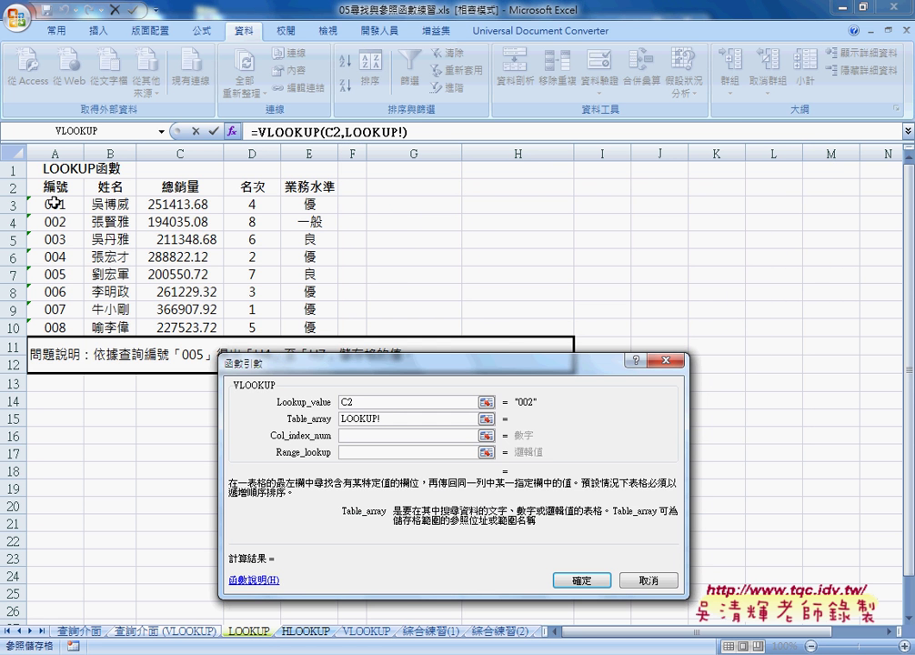
left_click_drag(52, 206, 311, 329)
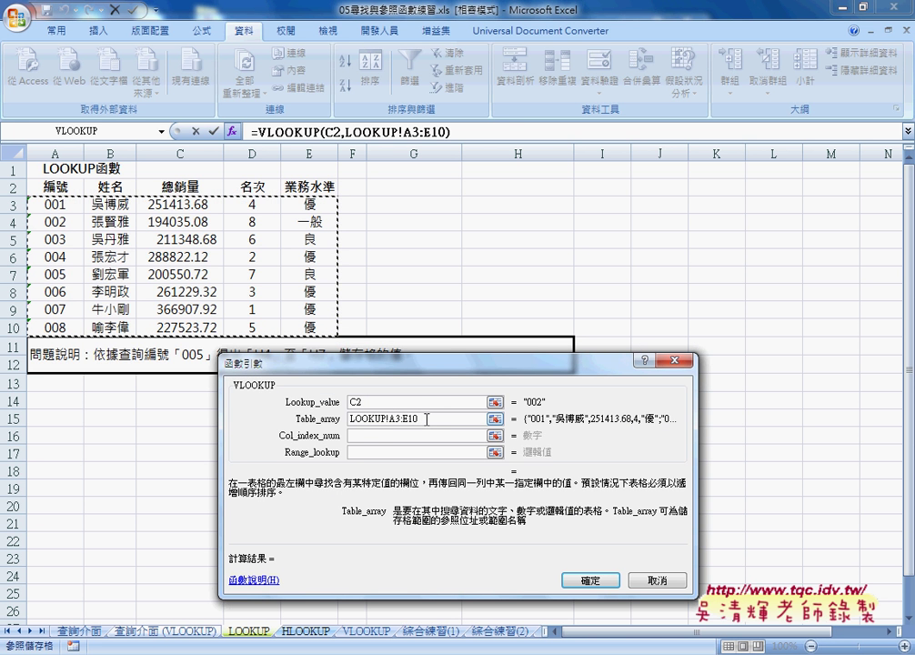
left_click(394, 435)
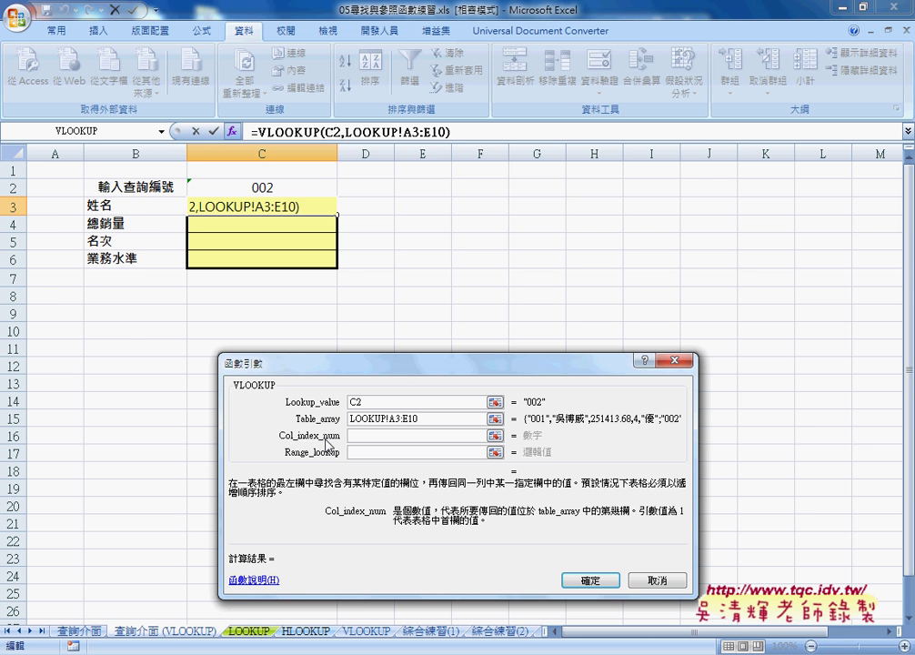
On the LOOKUP table, mark the ID column as the search column and ID 002's row.
left_click(375, 418)
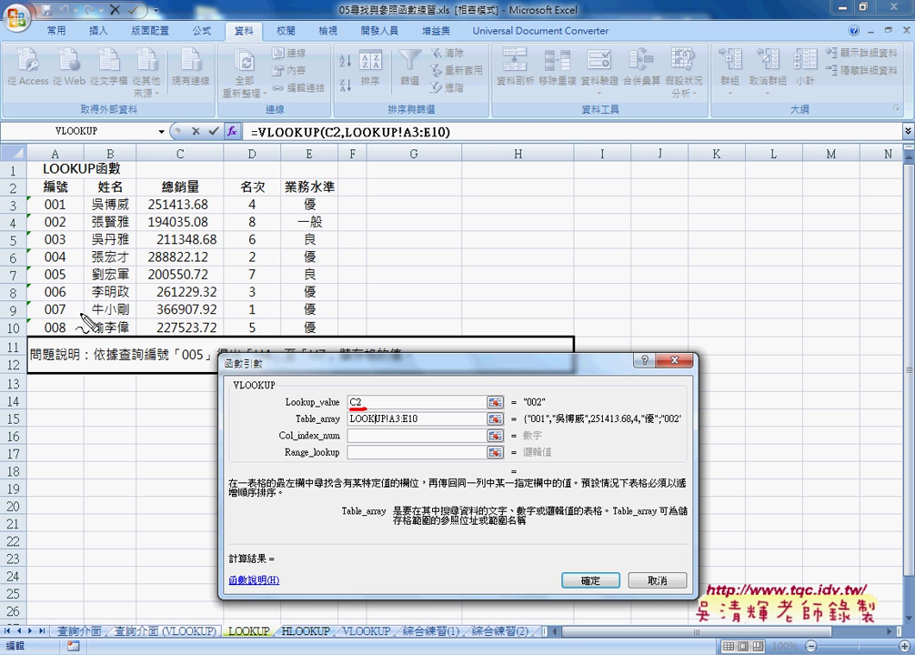
mouse_move(69, 338)
left_mouse_down()
mouse_move(58, 193)
mouse_move(73, 337)
left_mouse_up()
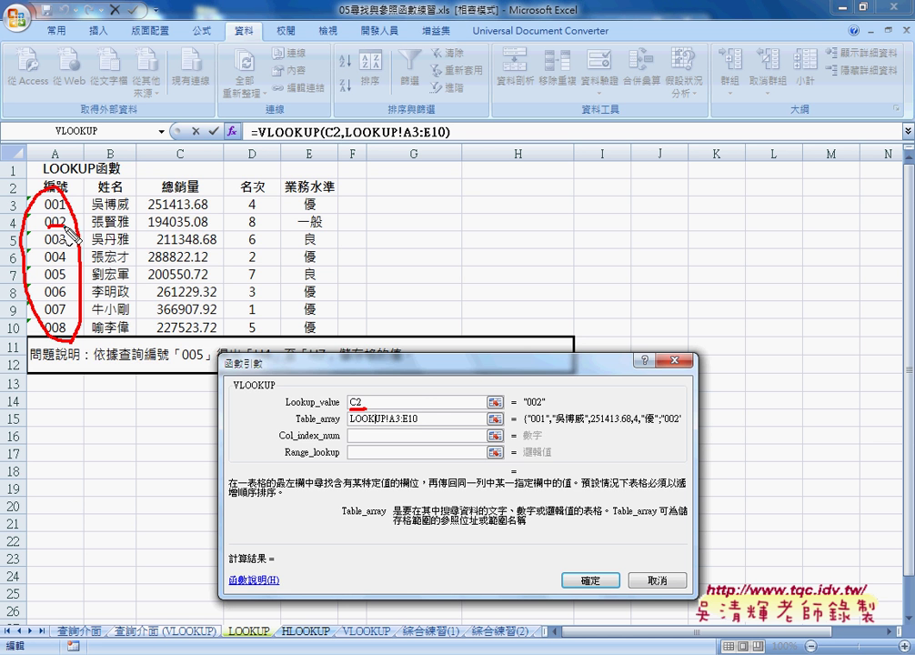
left_click_drag(46, 227, 66, 227)
mouse_move(83, 227)
left_mouse_down()
mouse_move(313, 220)
mouse_move(88, 231)
left_mouse_up()
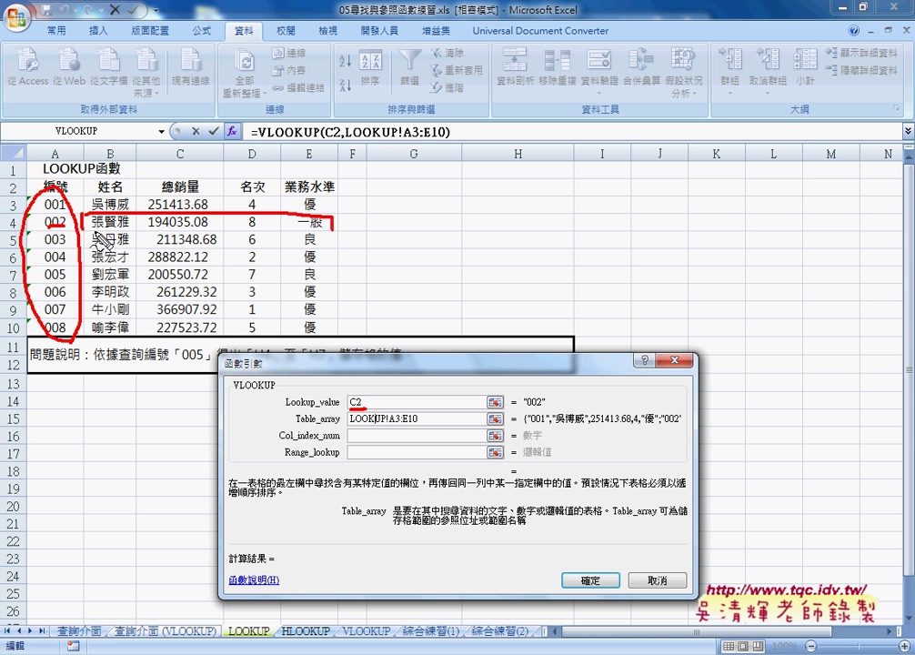
Number the table columns 1–5 (ID, name, sales, rank, level) to explain Col_index_num.
mouse_move(113, 144)
left_mouse_down()
mouse_move(141, 156)
mouse_move(180, 133)
mouse_move(173, 155)
left_mouse_up()
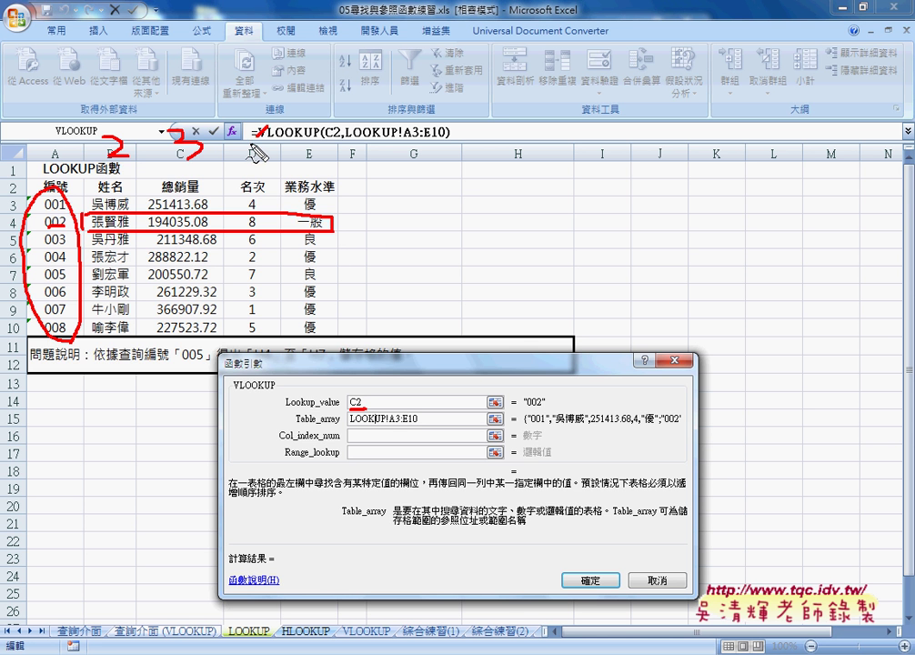
mouse_move(254, 134)
left_mouse_down()
mouse_move(268, 150)
mouse_move(260, 161)
left_mouse_up()
left_click_drag(315, 136, 313, 153)
left_click_drag(316, 135, 339, 134)
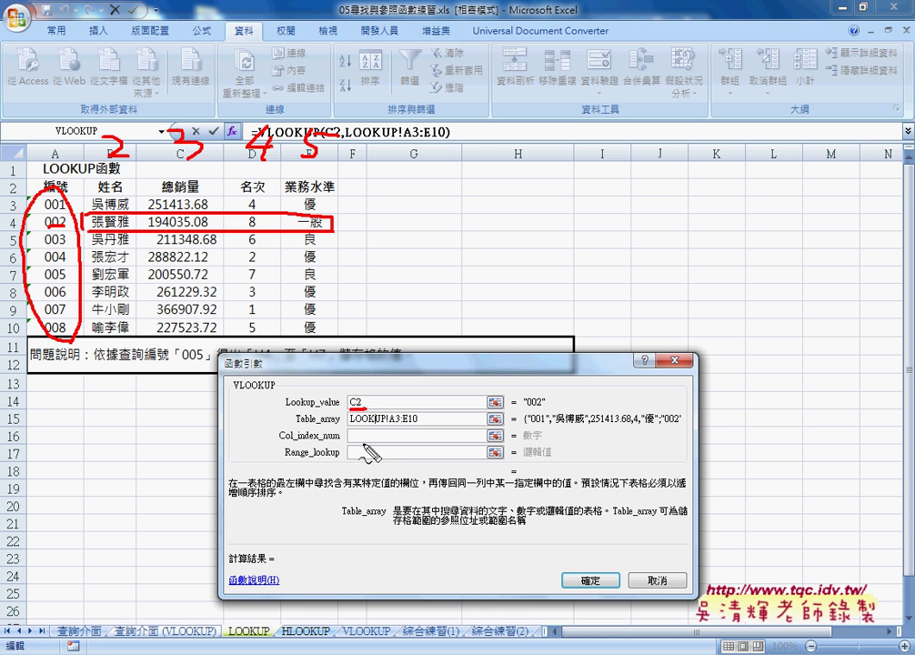
left_click_drag(361, 428, 364, 440)
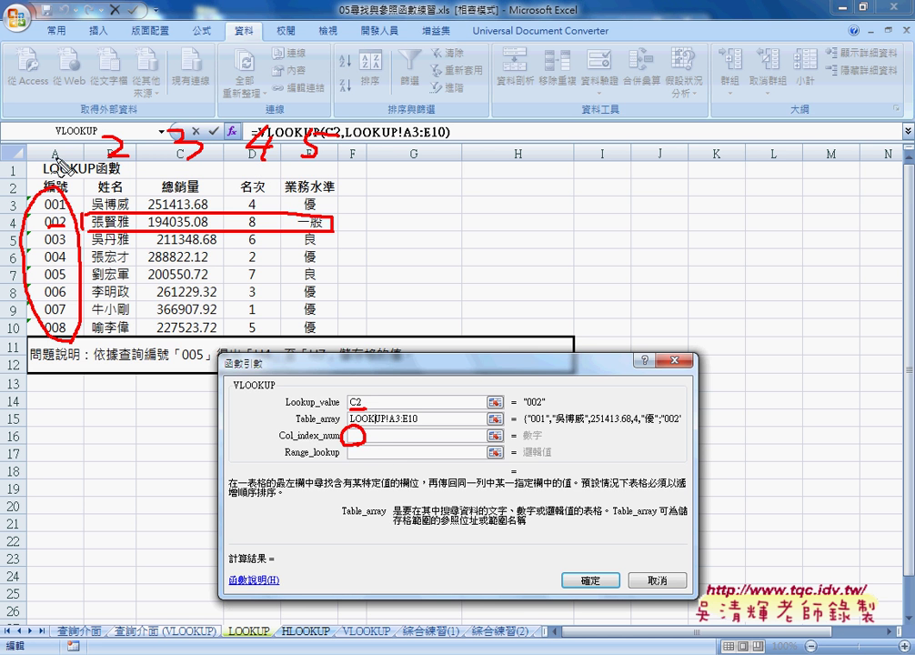
left_click_drag(45, 144, 50, 162)
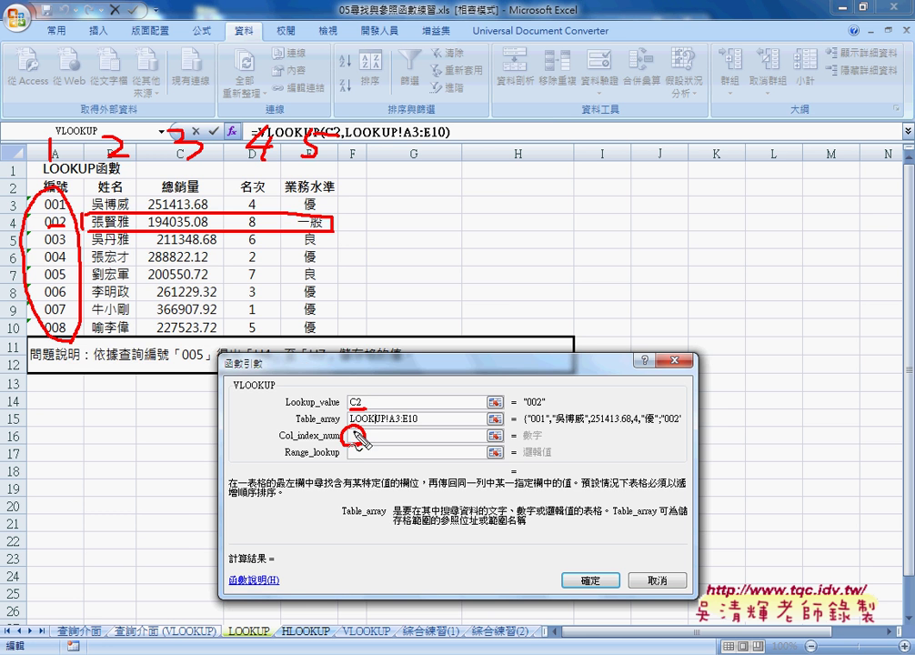
left_click_drag(349, 444, 391, 444)
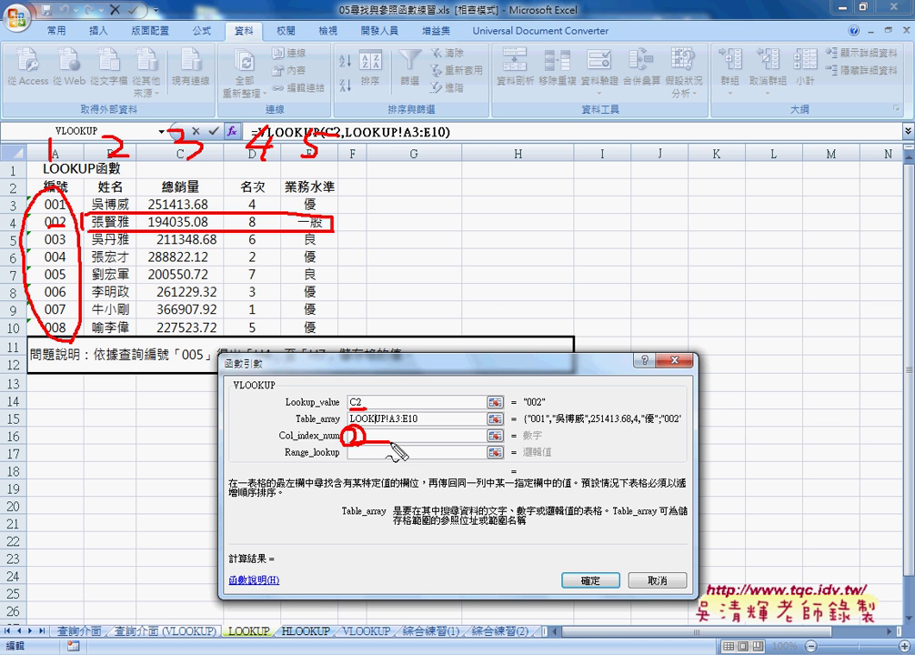
key("Escape")
Enter Col_index_num 2 and Range_lookup 0 to complete =VLOOKUP(C2,LOOKUP!A3:E10,2,0) in C3.
left_click(386, 437)
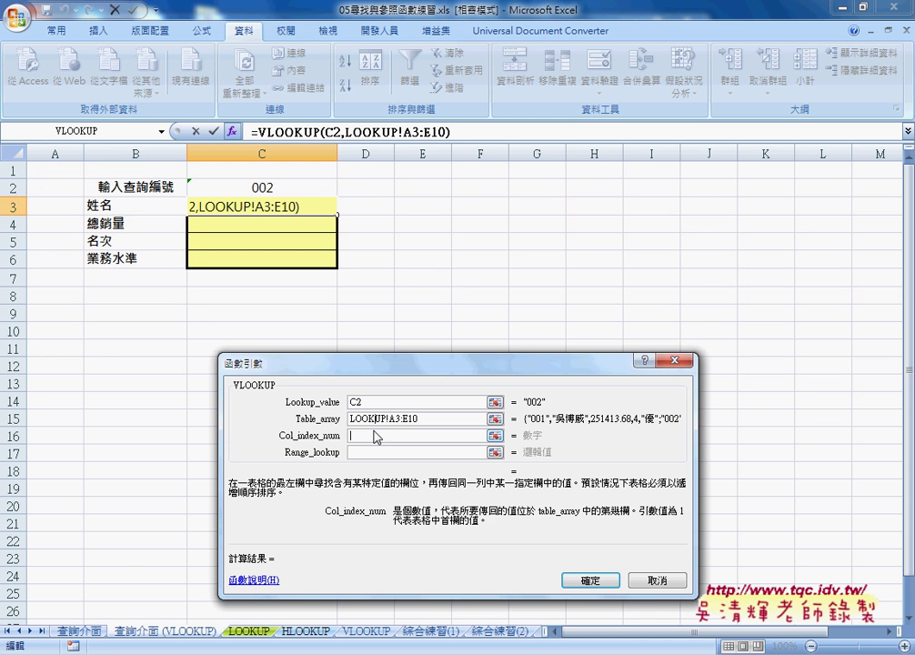
type("2")
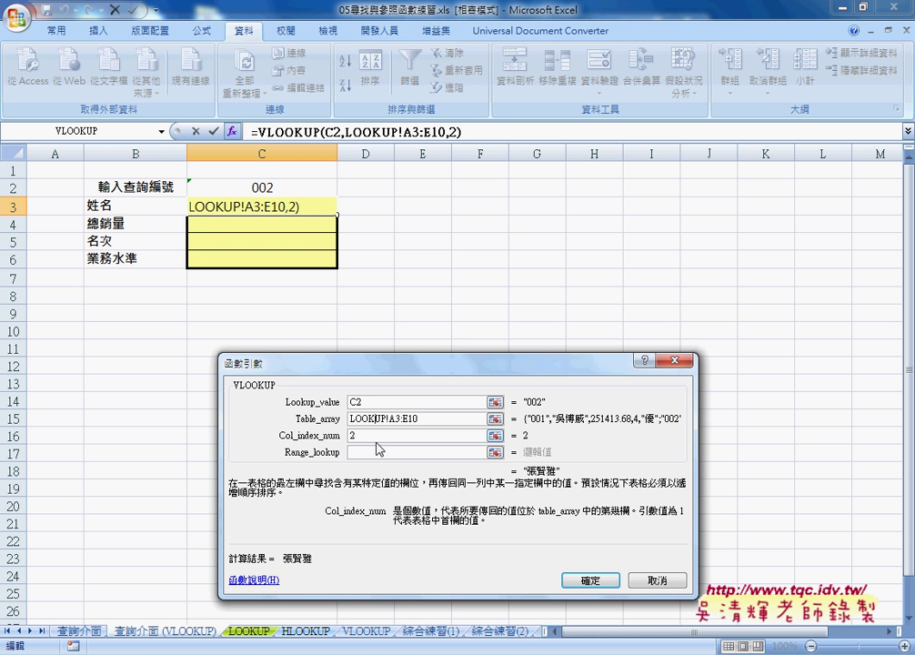
left_click(364, 452)
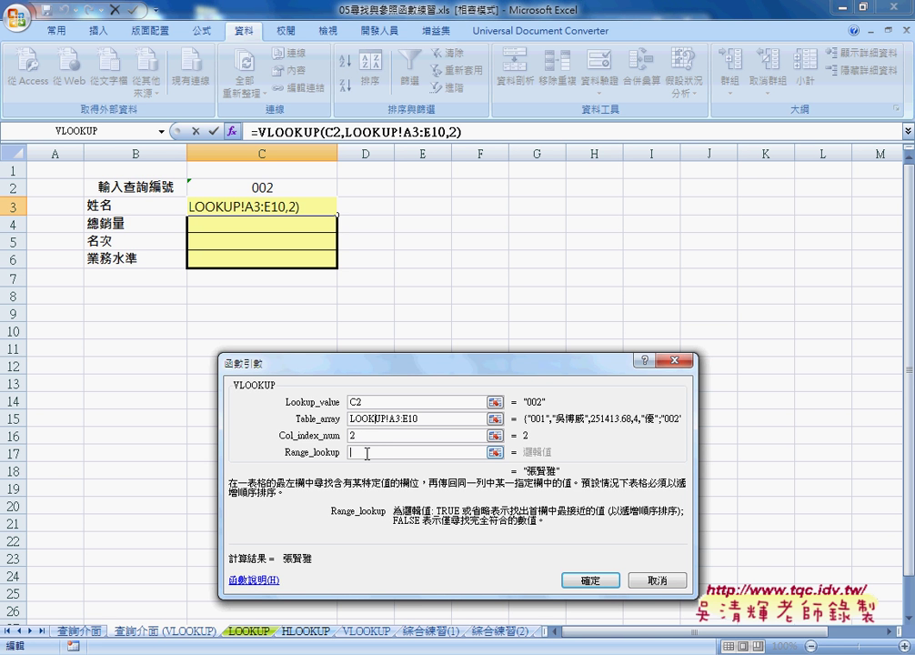
type("0")
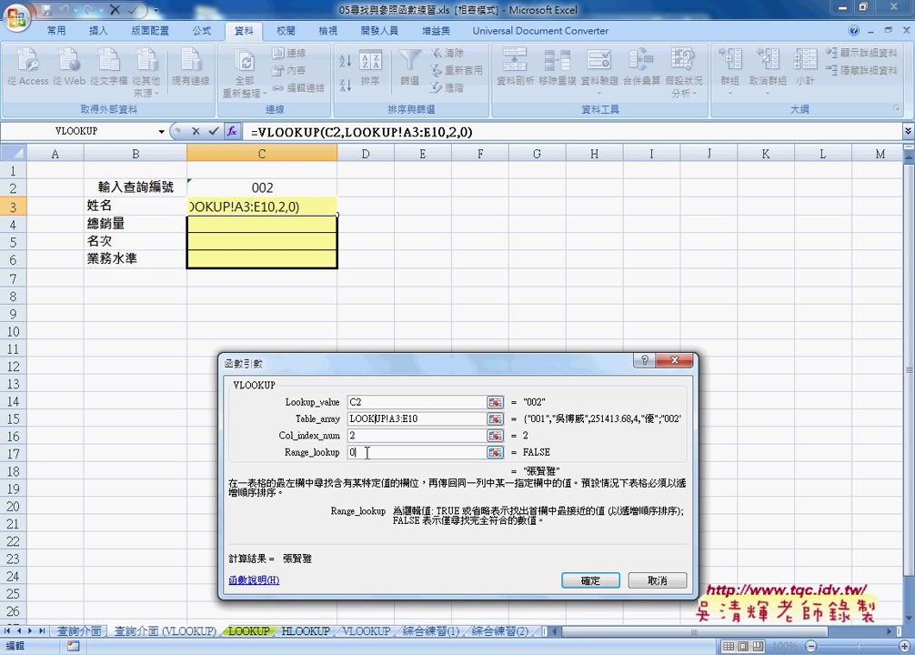
left_click_drag(366, 452, 349, 462)
type("1")
double_click(419, 451)
type("0")
left_click(590, 579)
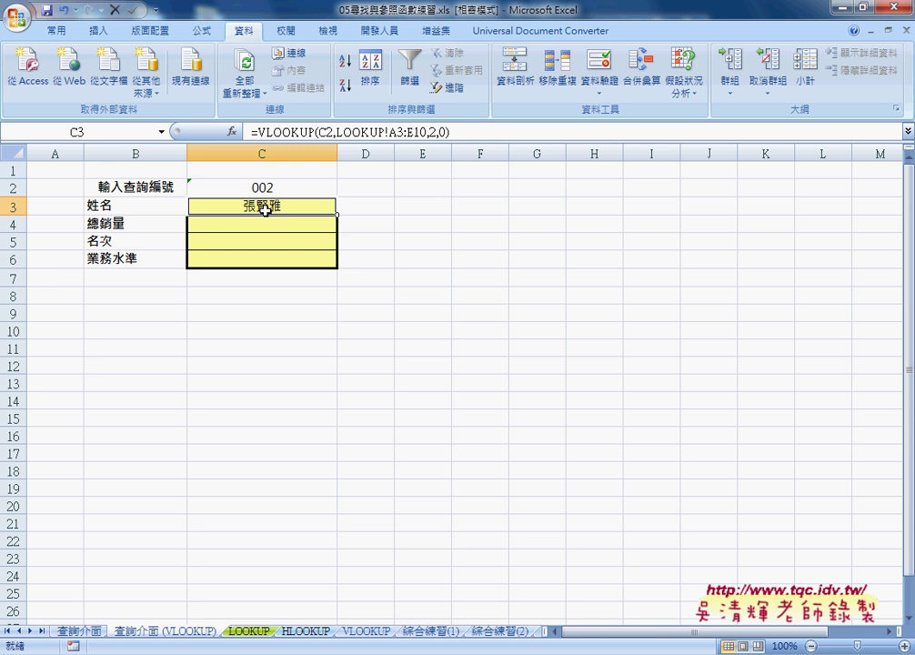
Select ID 002's name, sales, rank and level on the LOOKUP sheet, then return to the query sheet.
left_click(248, 631)
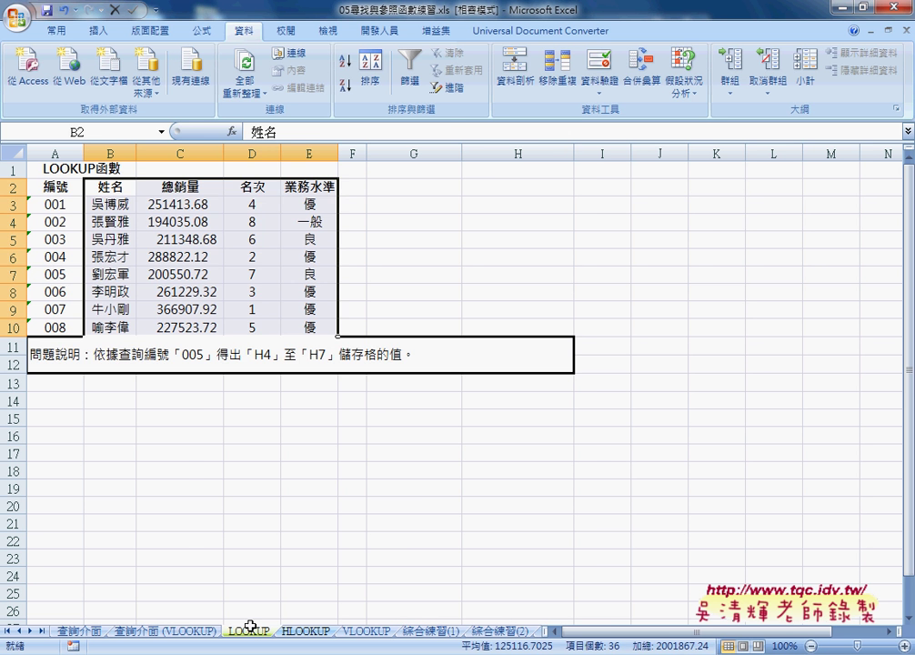
left_click(112, 223)
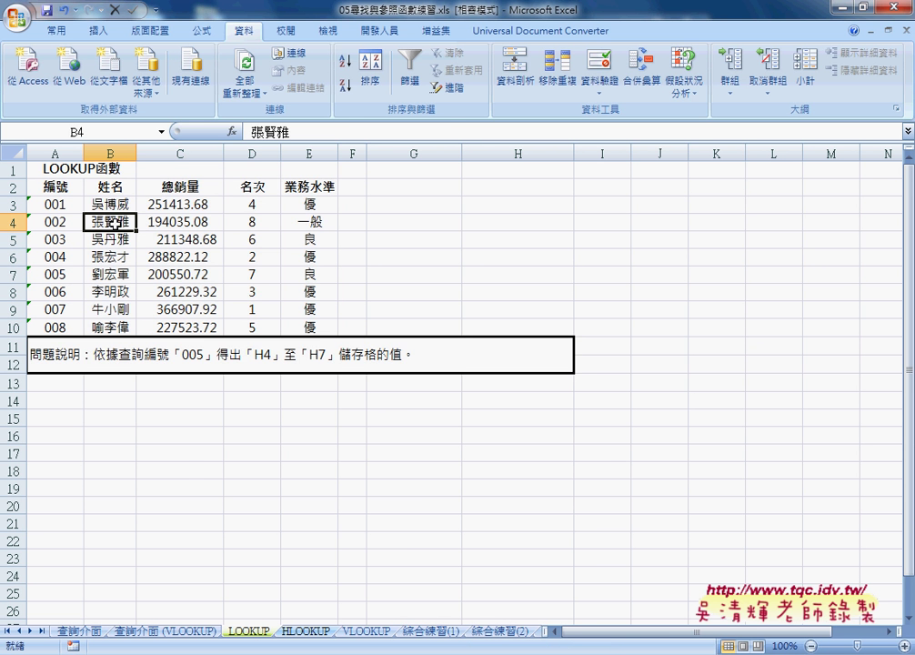
left_click(178, 223)
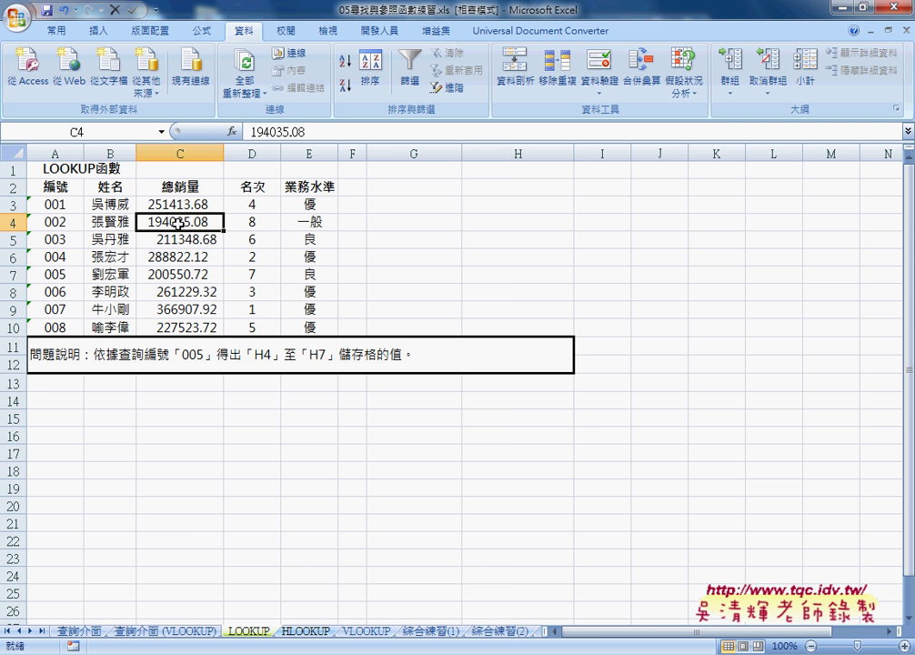
left_click_drag(178, 223, 323, 223)
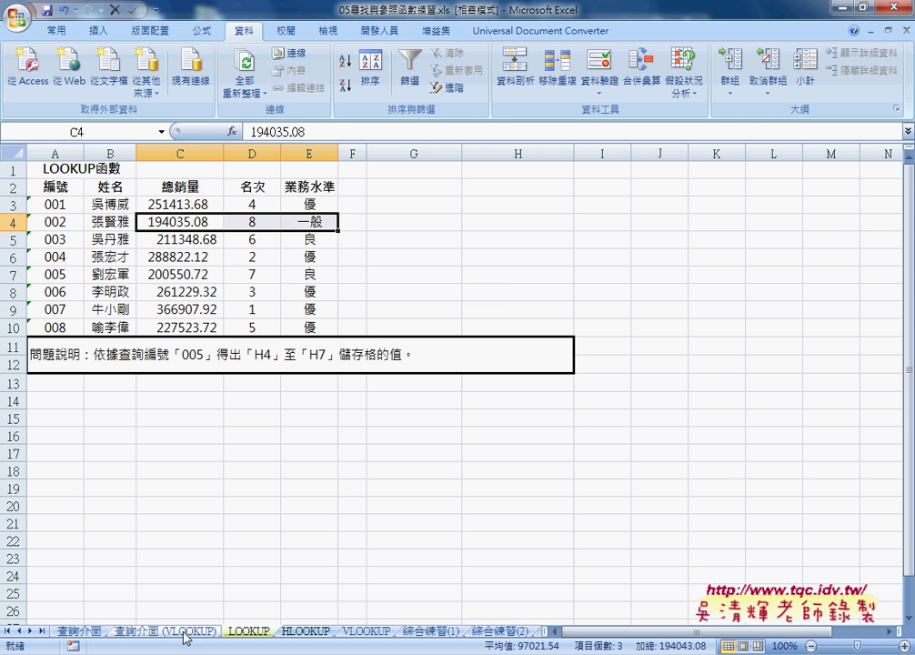
left_click(122, 634)
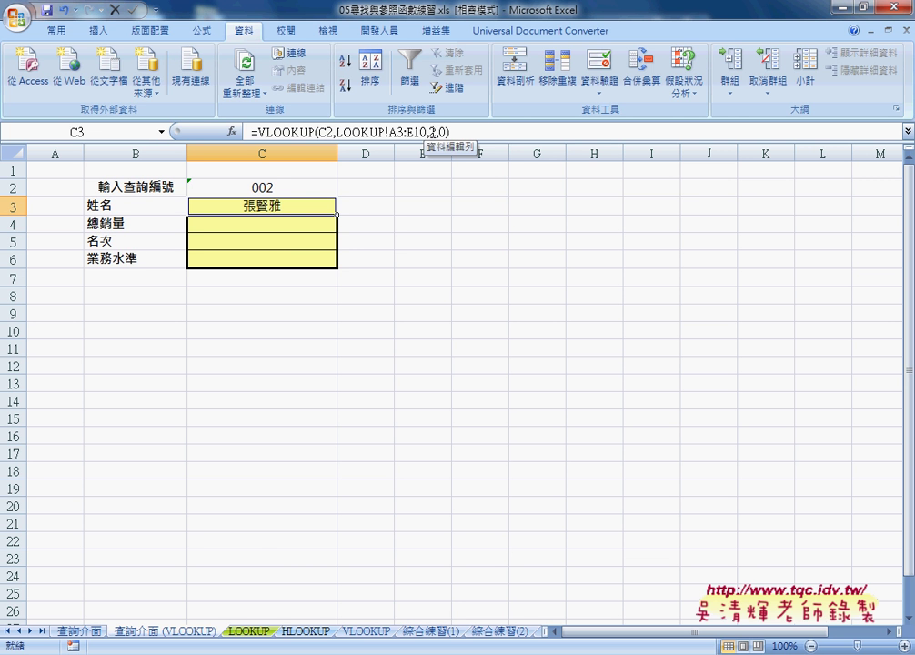
Paste C3's VLOOKUP into C4 with column index 3, returning sales 194035.08.
left_click_drag(440, 132, 254, 132)
right_click(293, 134)
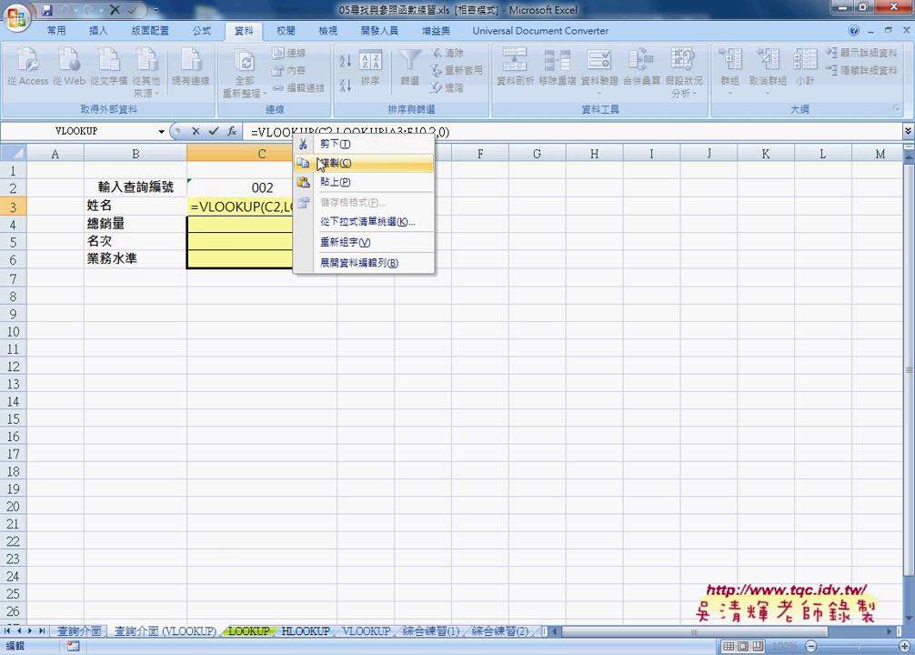
left_click(332, 163)
left_click(214, 131)
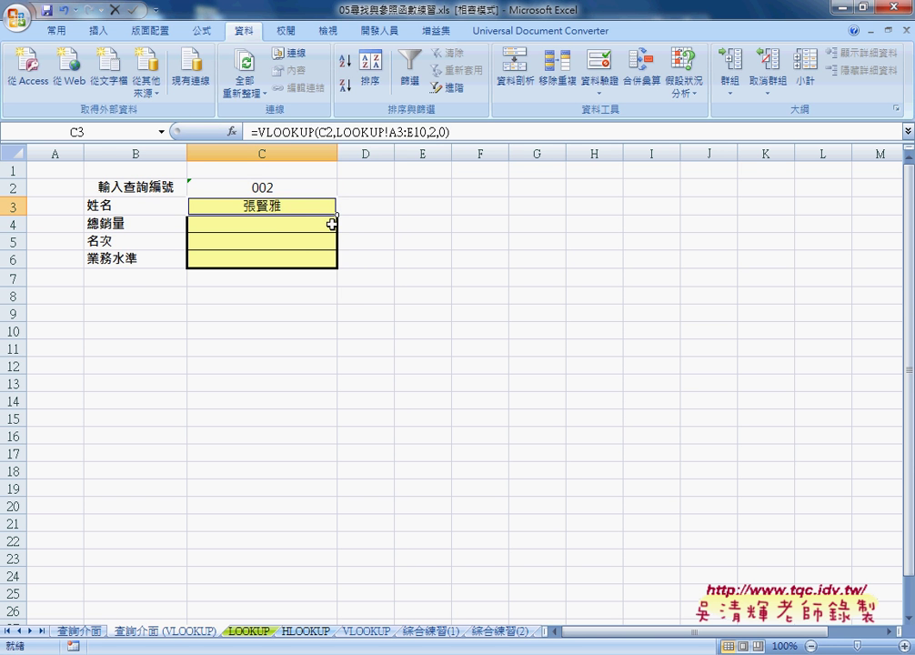
left_click(300, 226)
left_click(278, 131)
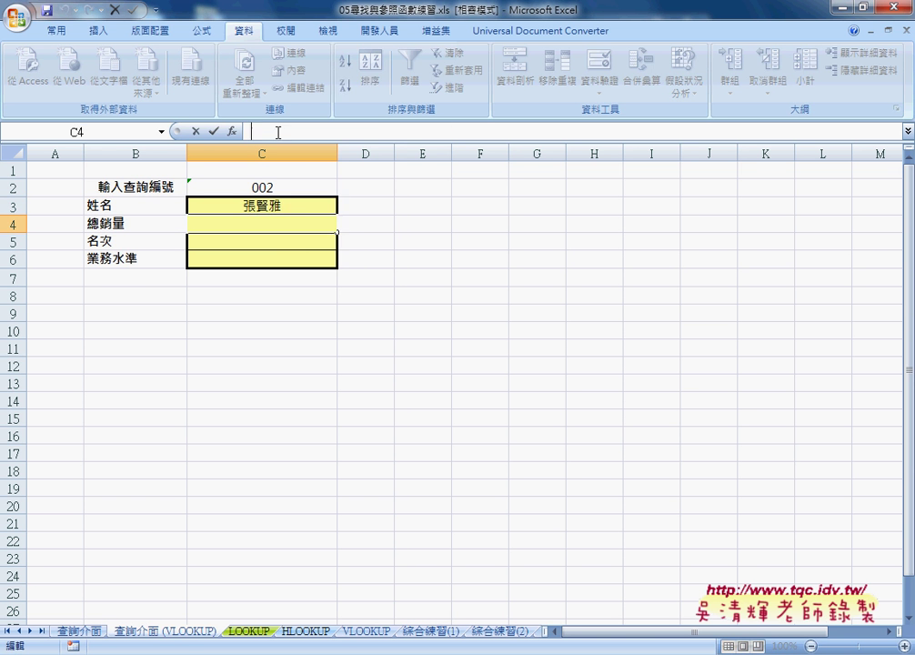
right_click(281, 136)
left_click(310, 181)
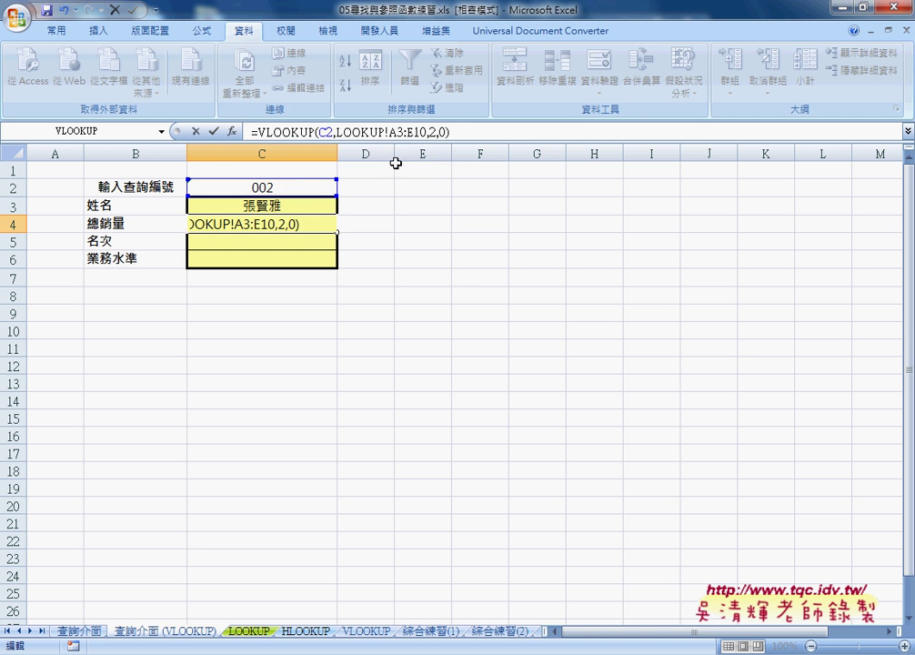
double_click(433, 132)
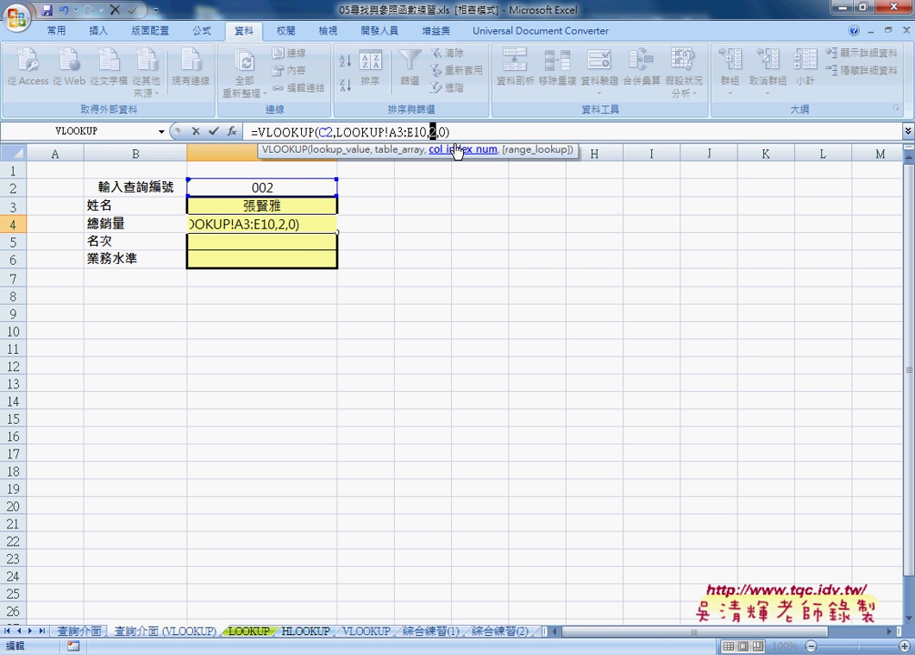
type("3")
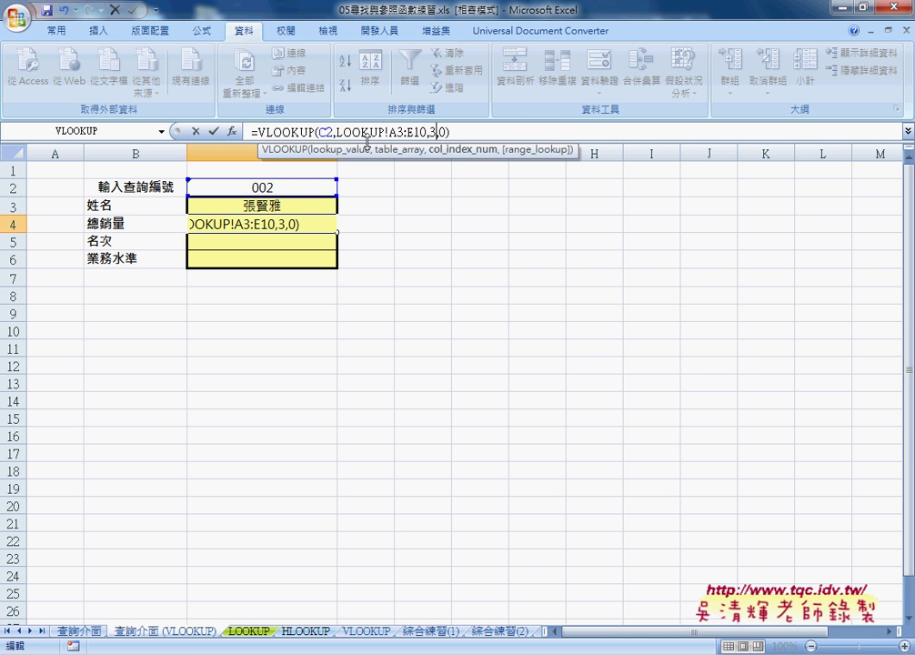
left_click(211, 132)
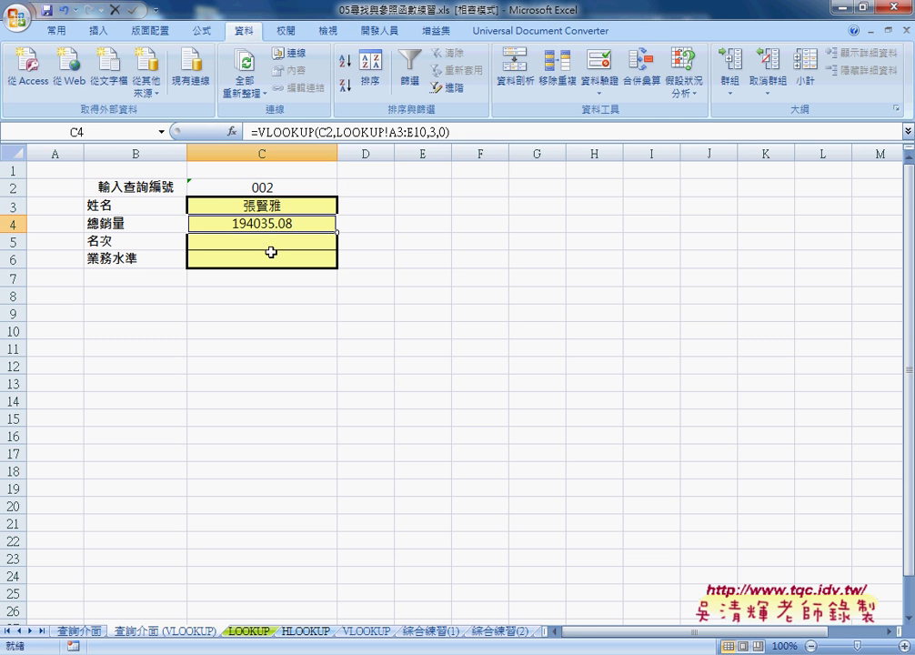
left_click(287, 208)
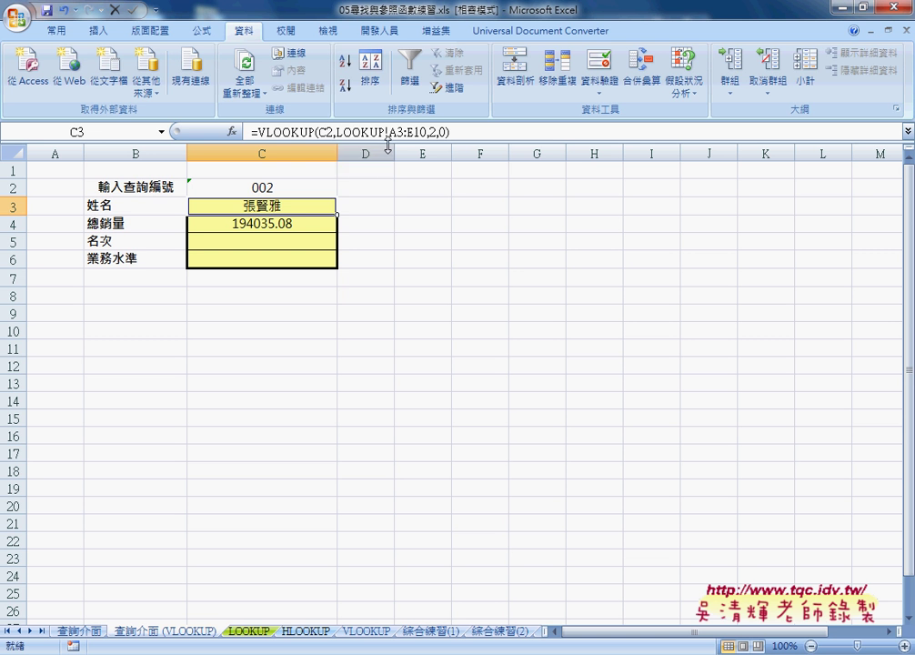
Try making C3's A3:E10 table range absolute with F4, then cancel the edit.
left_click_drag(389, 132, 427, 131)
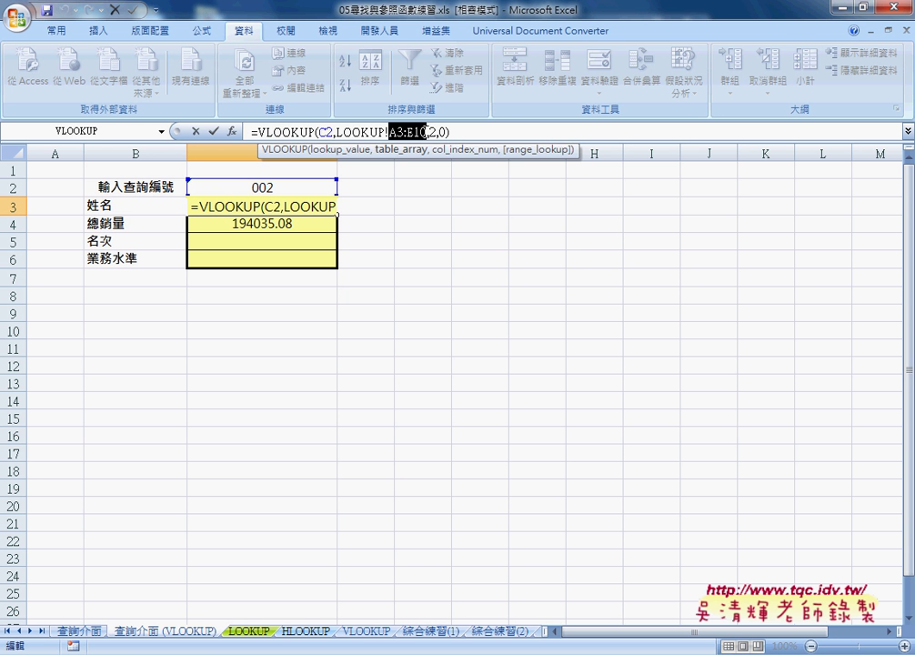
key("F4")
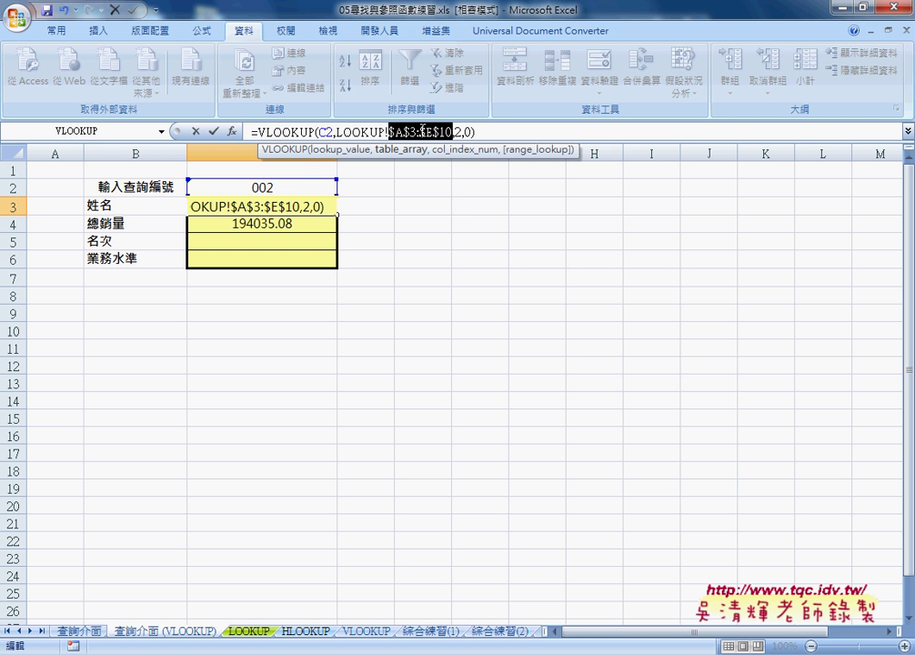
left_click(195, 131)
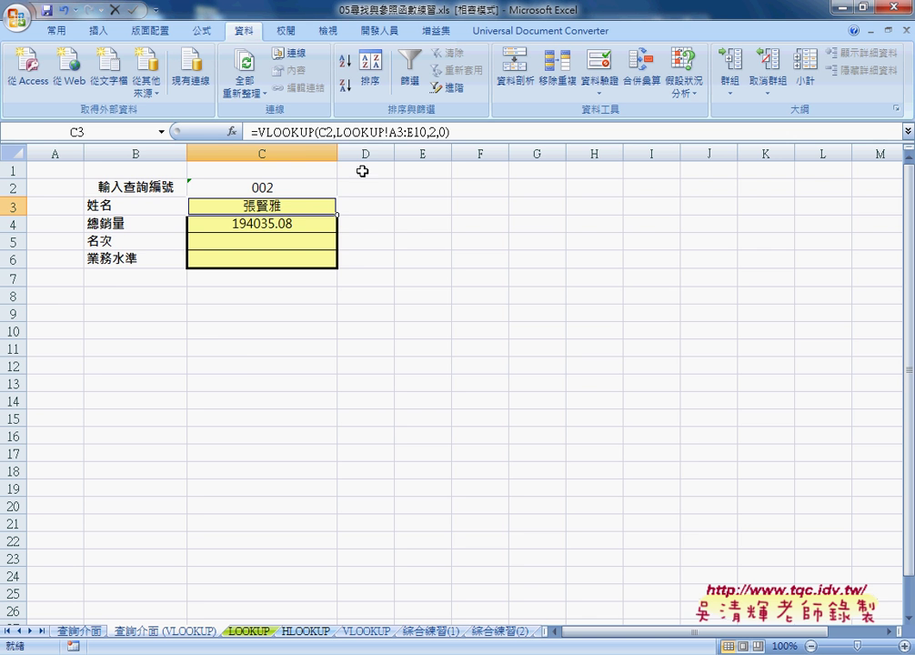
Select A3:E10 on the LOOKUP sheet, name it LOOKUP in the Name Box, and return to the query sheet.
left_click(244, 631)
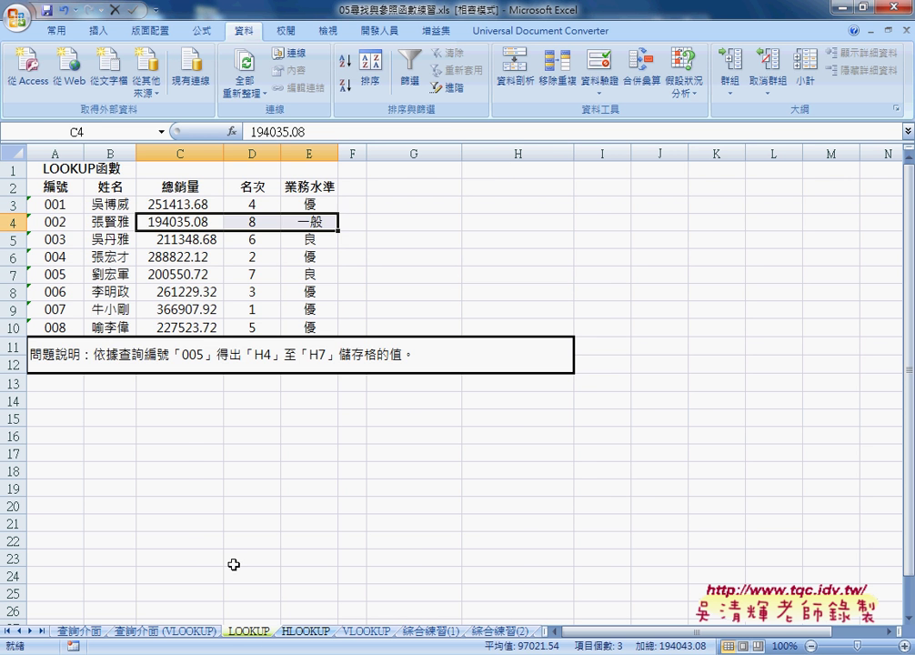
mouse_move(73, 206)
left_mouse_down()
mouse_move(240, 314)
mouse_move(302, 328)
left_mouse_up()
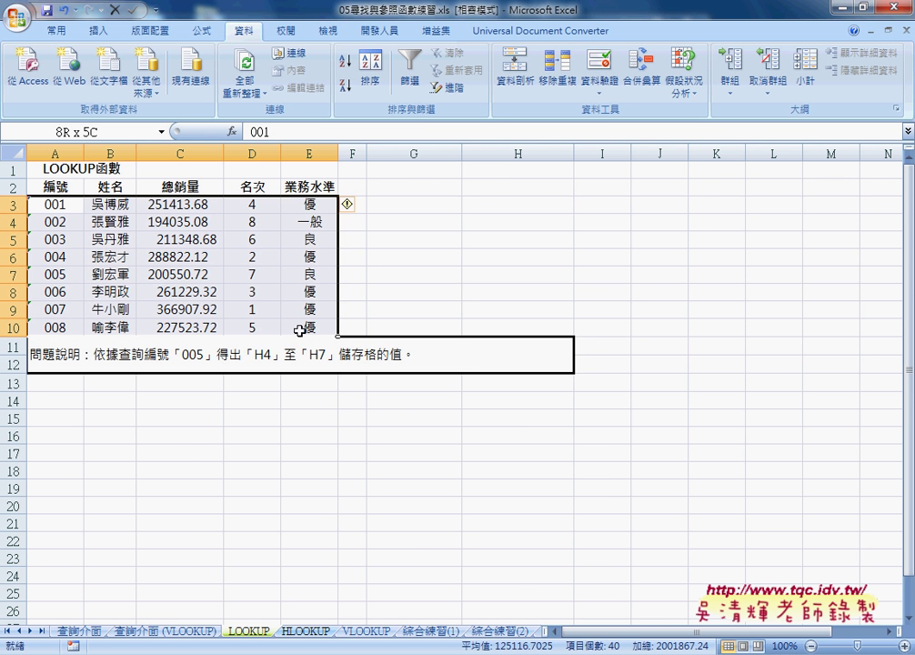
left_click(260, 629)
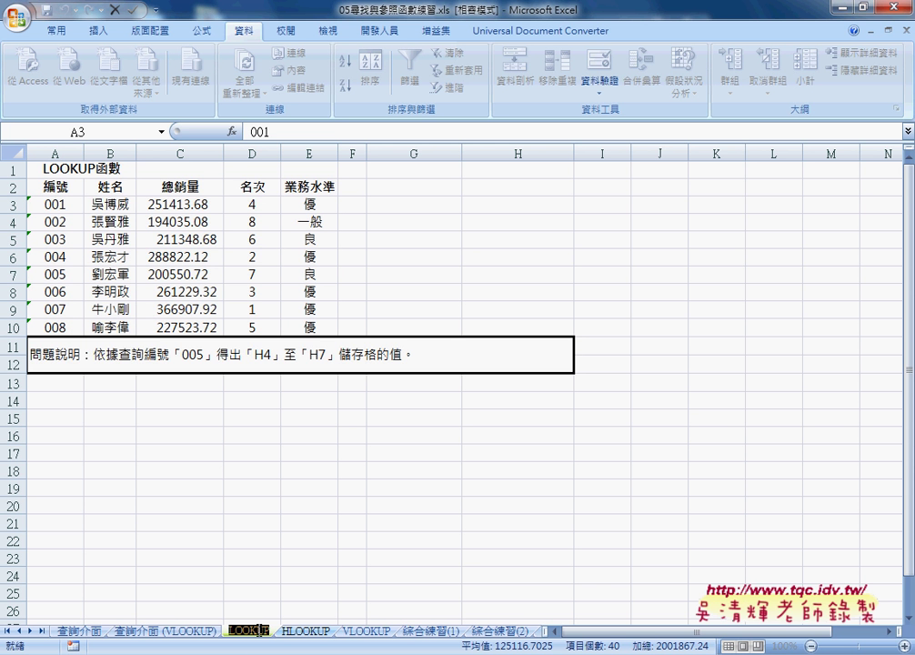
mouse_move(56, 205)
left_mouse_down()
mouse_move(267, 327)
mouse_move(310, 327)
left_mouse_up()
left_click(101, 133)
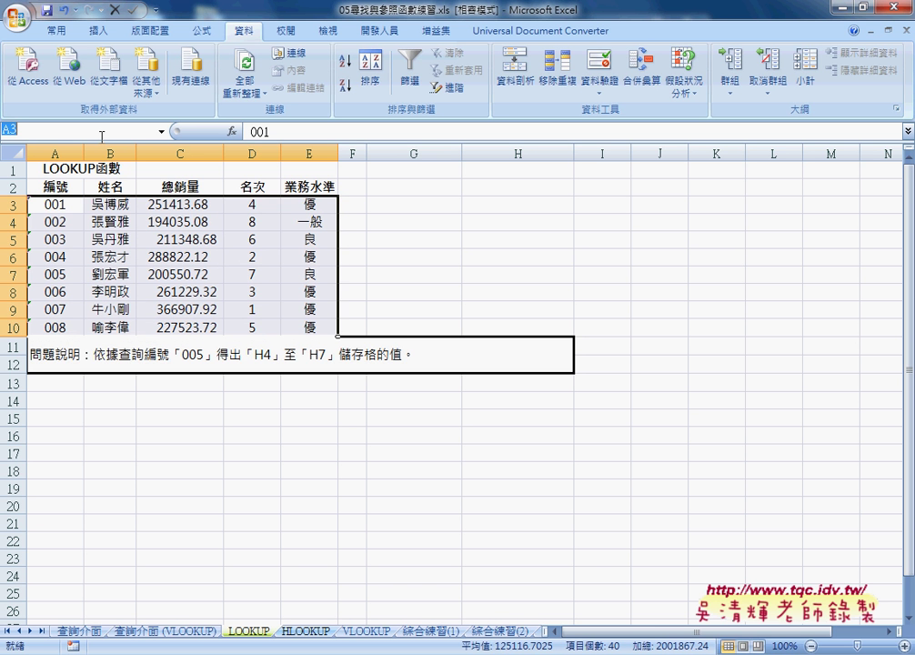
type("LOOKUP")
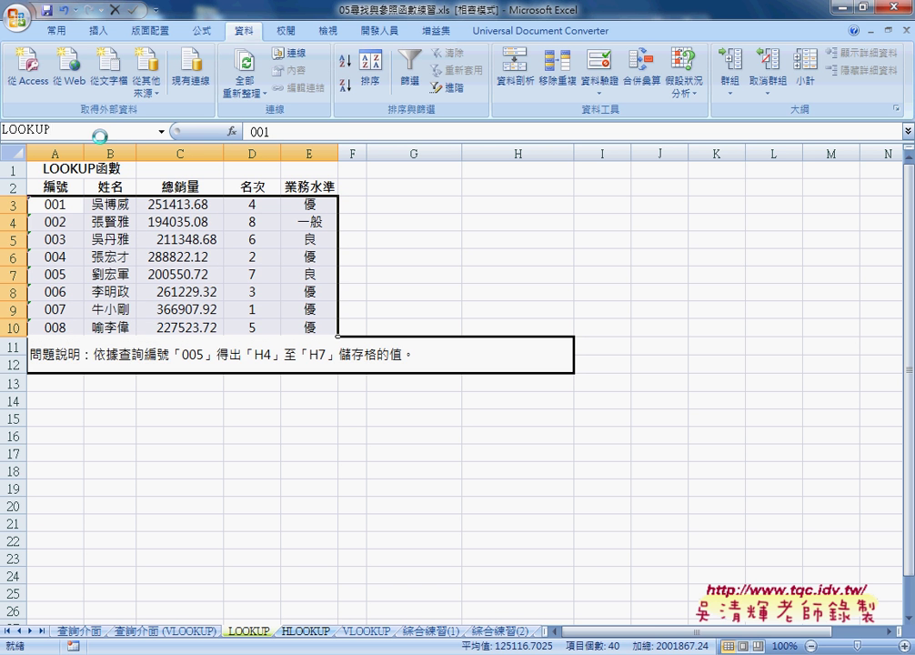
key("Return")
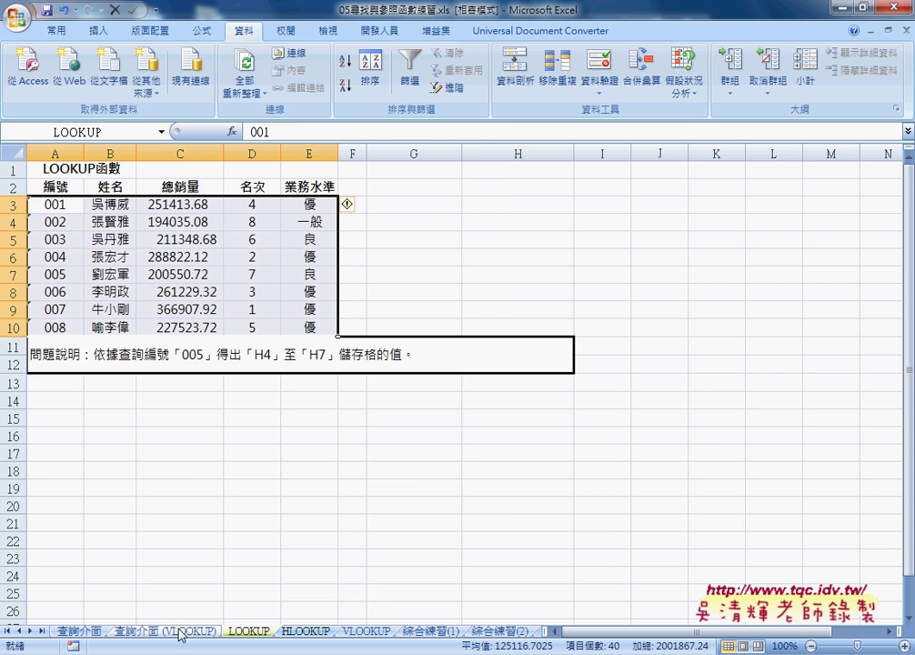
left_click(178, 631)
Replace C3's table range with the defined name LOOKUP, giving =VLOOKUP(C2,LOOKUP,2,0).
left_click(294, 130)
key("shift+F3")
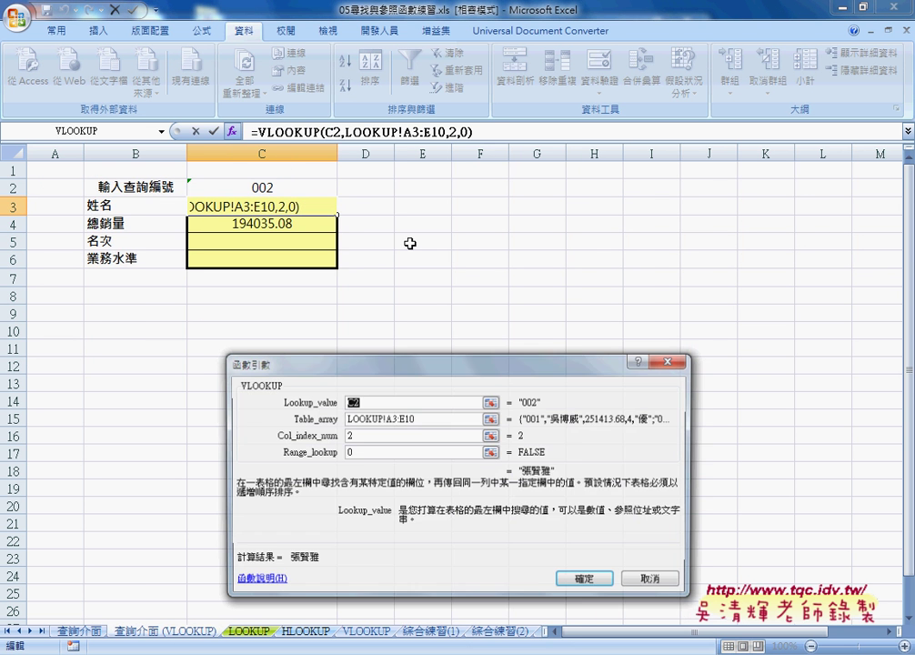
left_click_drag(414, 420, 340, 421)
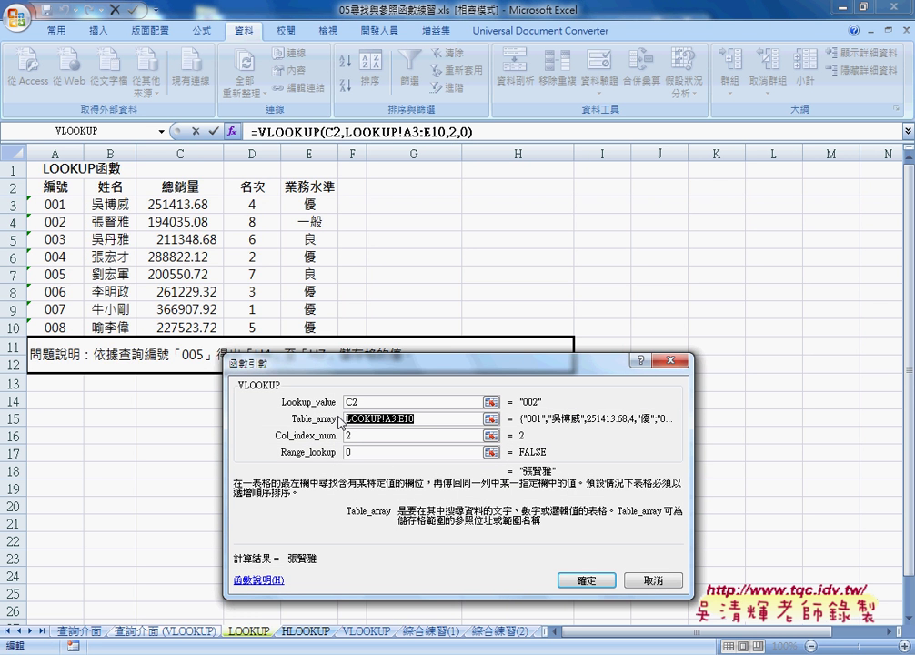
key("Delete")
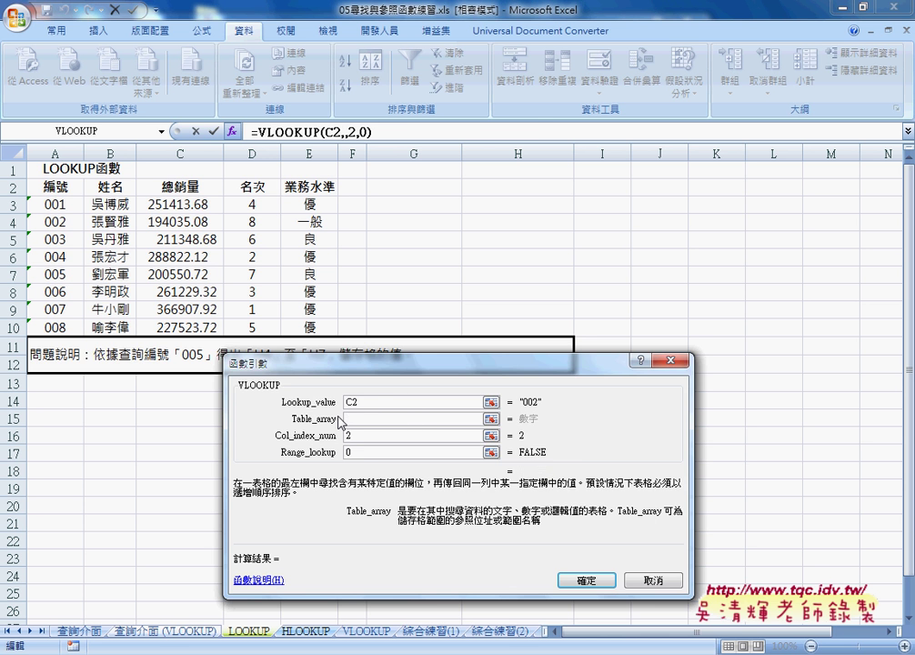
key("F3")
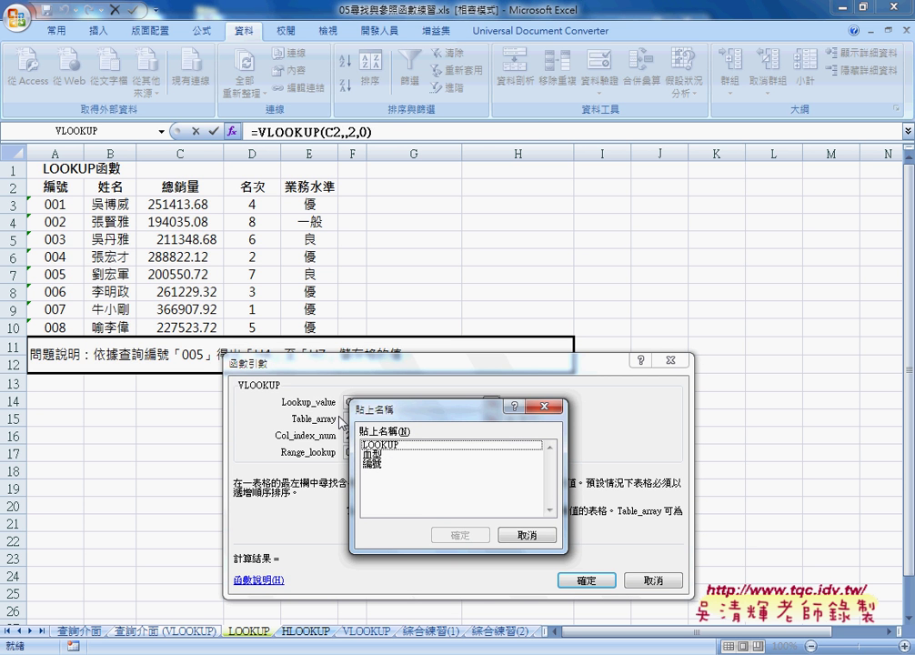
left_click(382, 445)
left_click(455, 536)
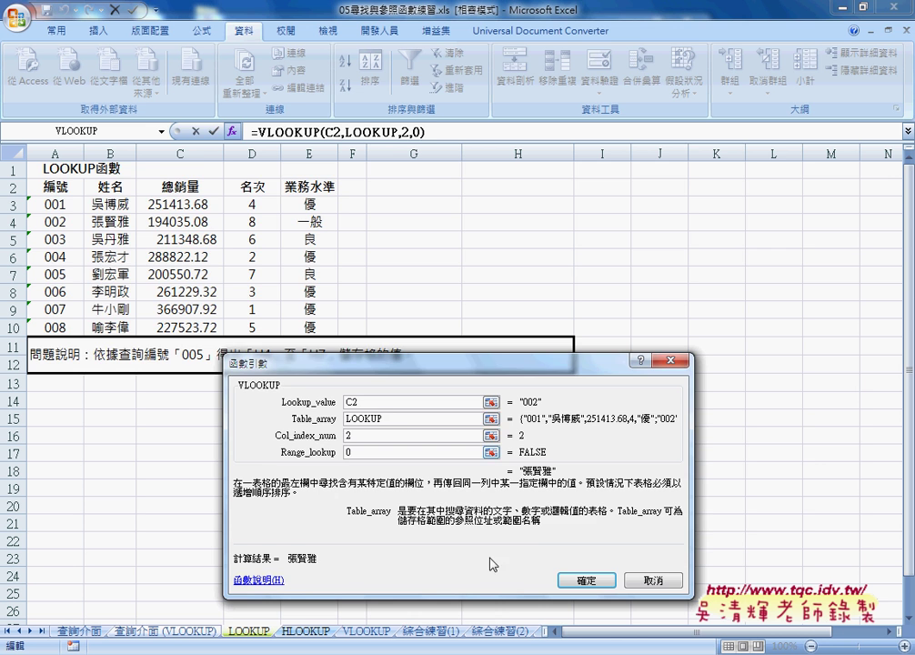
left_click(587, 579)
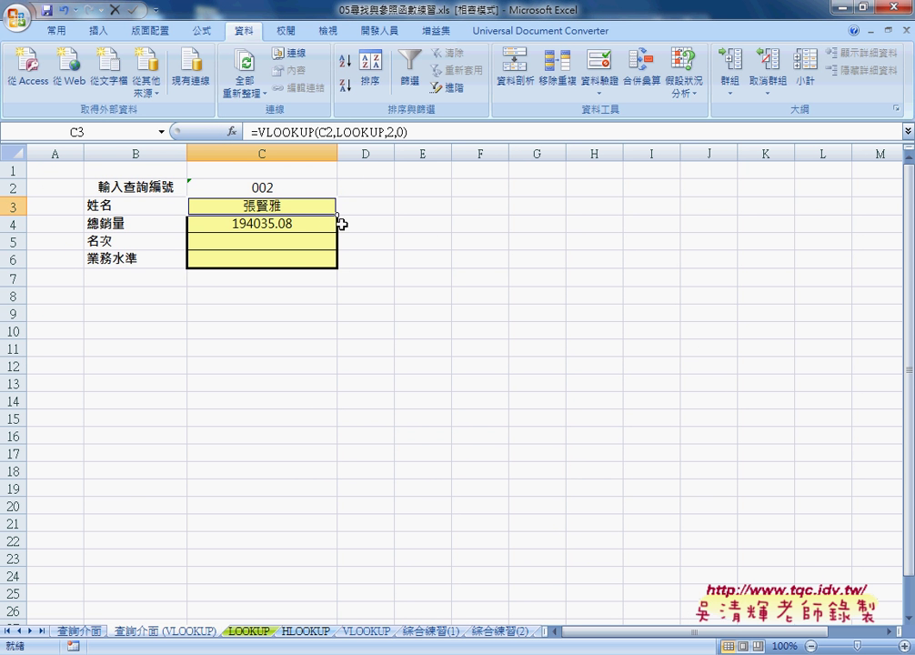
double_click(389, 132)
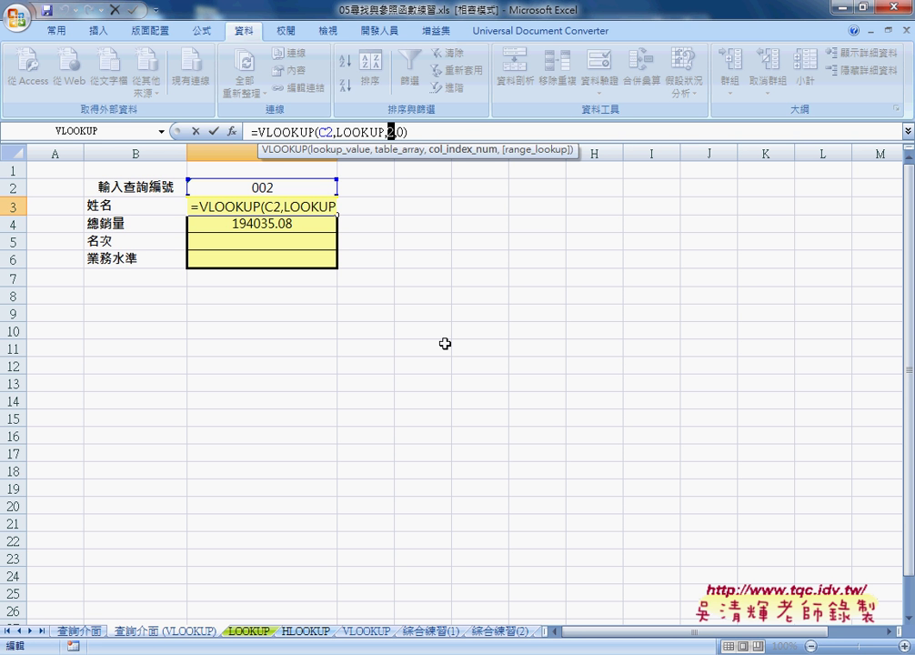
Insert the ROW function with no argument into E3, so it shows 3.
left_click(213, 131)
left_click(417, 212)
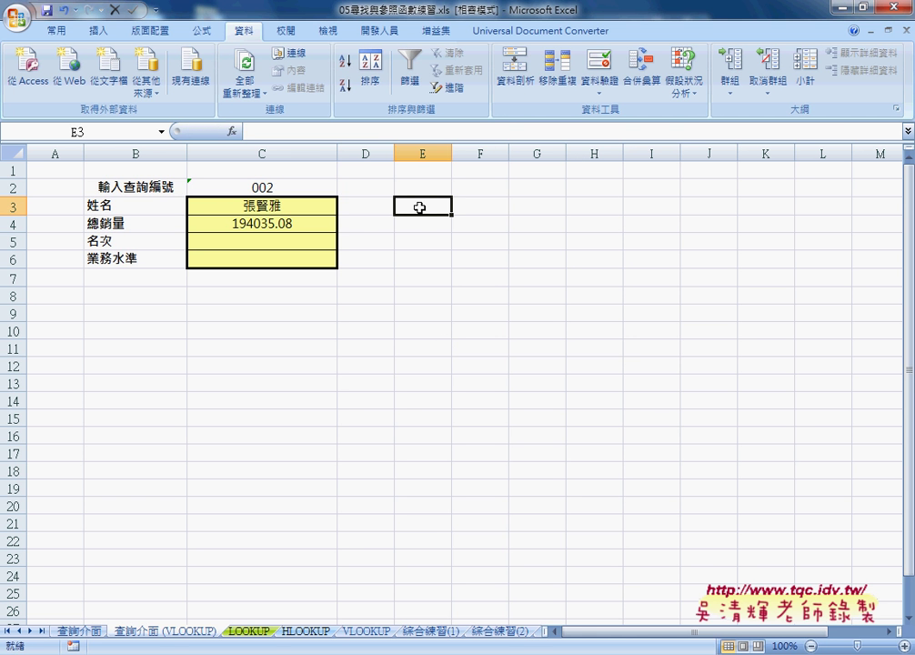
left_click(232, 131)
left_click_drag(464, 355, 671, 150)
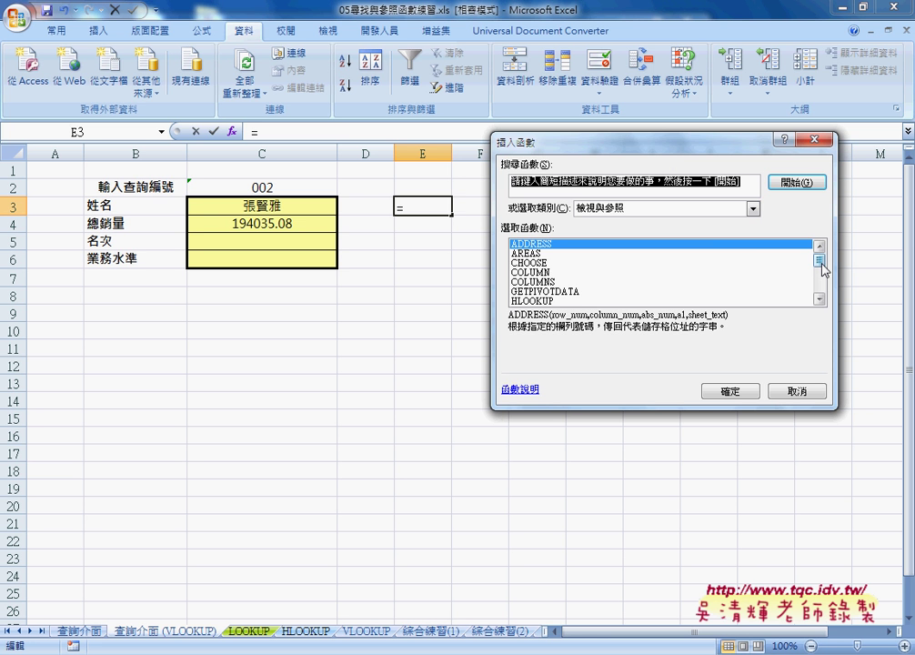
left_click_drag(821, 262, 823, 291)
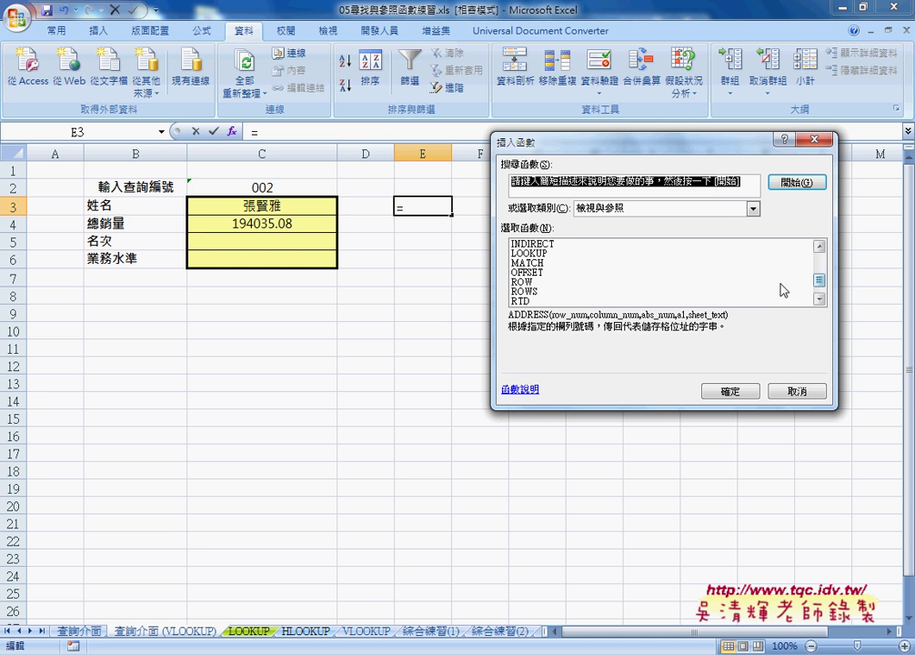
left_click(522, 283)
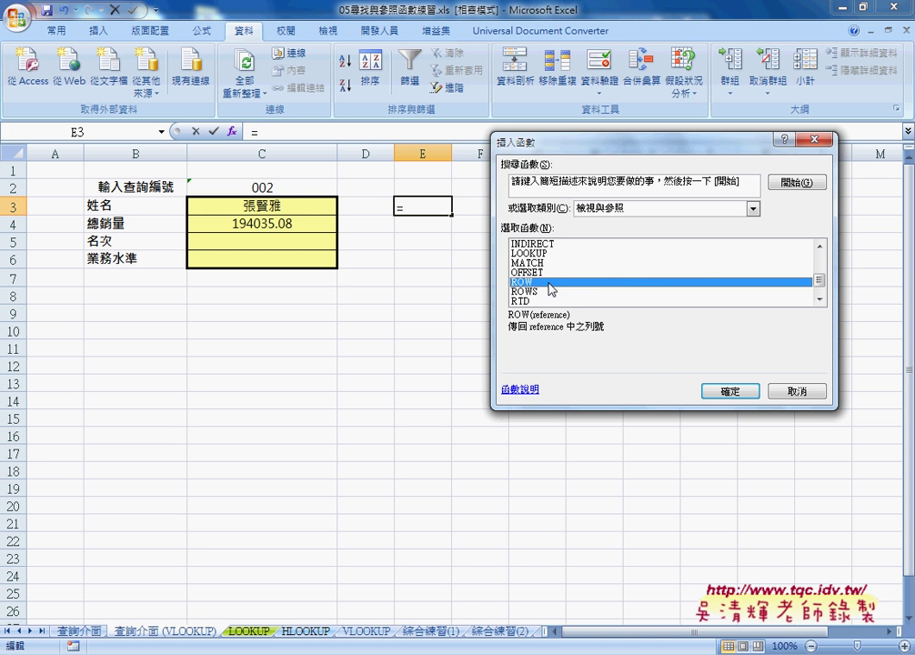
left_click(729, 391)
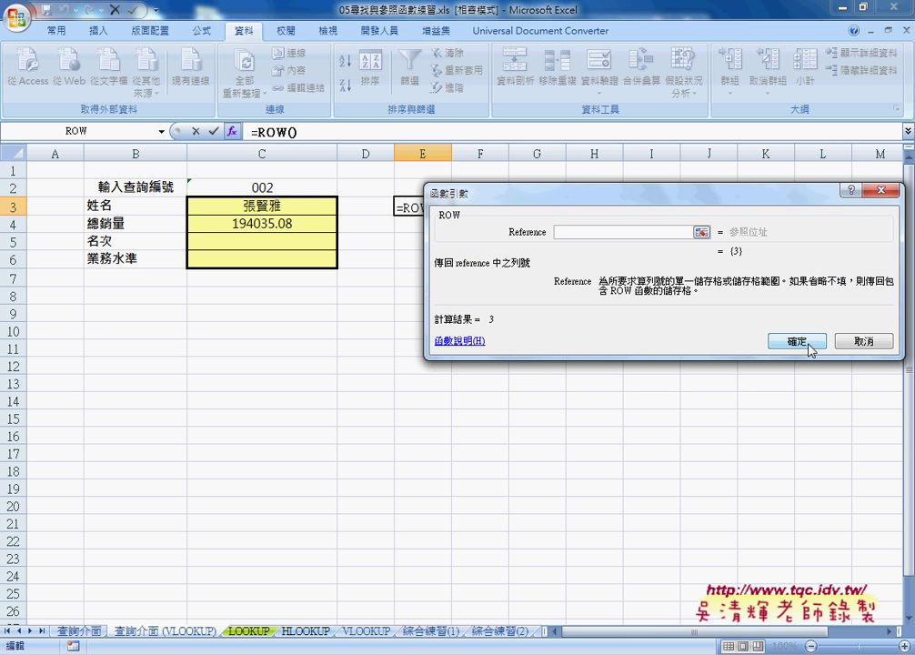
left_click(797, 341)
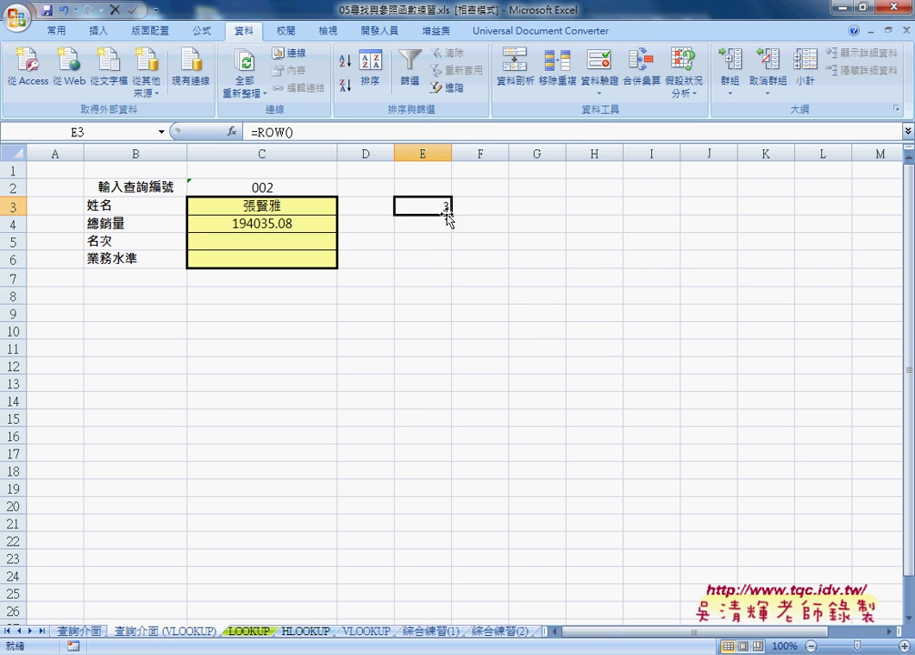
Fill =ROW() down E3:E6 (3 to 6) and mark the formula and row 3 with the pen.
left_click_drag(451, 215, 449, 266)
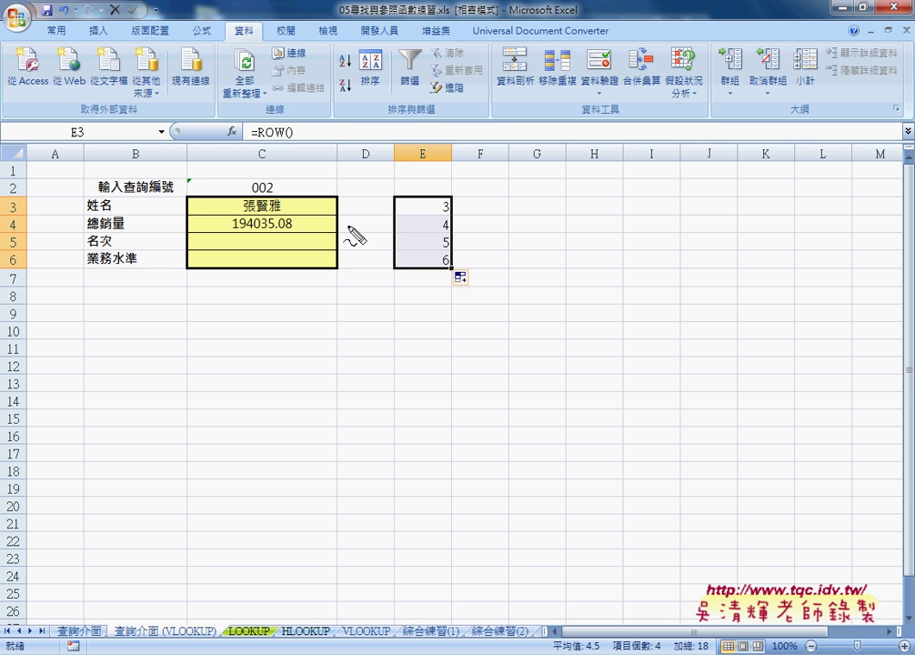
left_click_drag(260, 139, 324, 144)
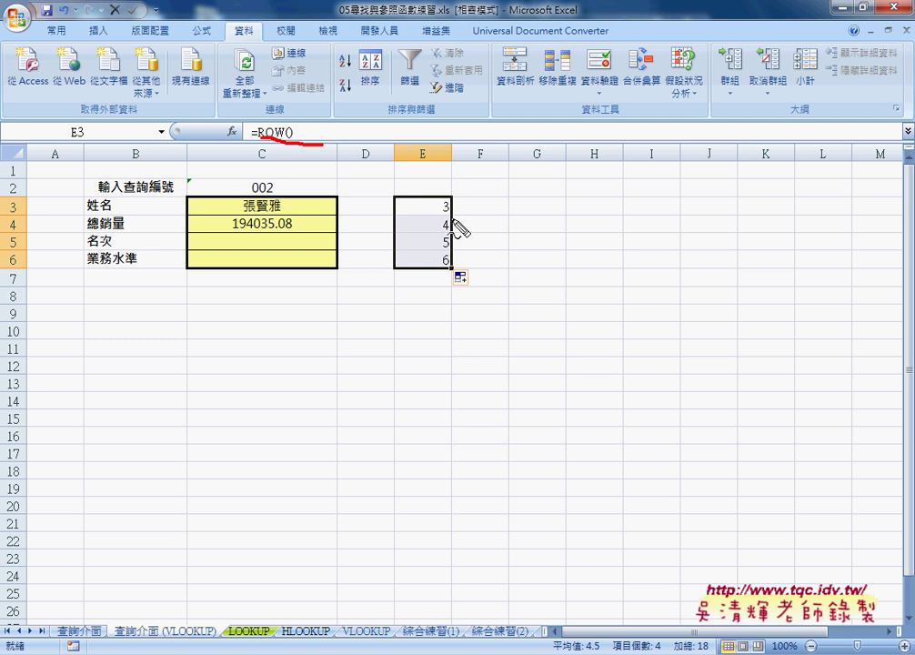
left_click_drag(449, 218, 448, 217)
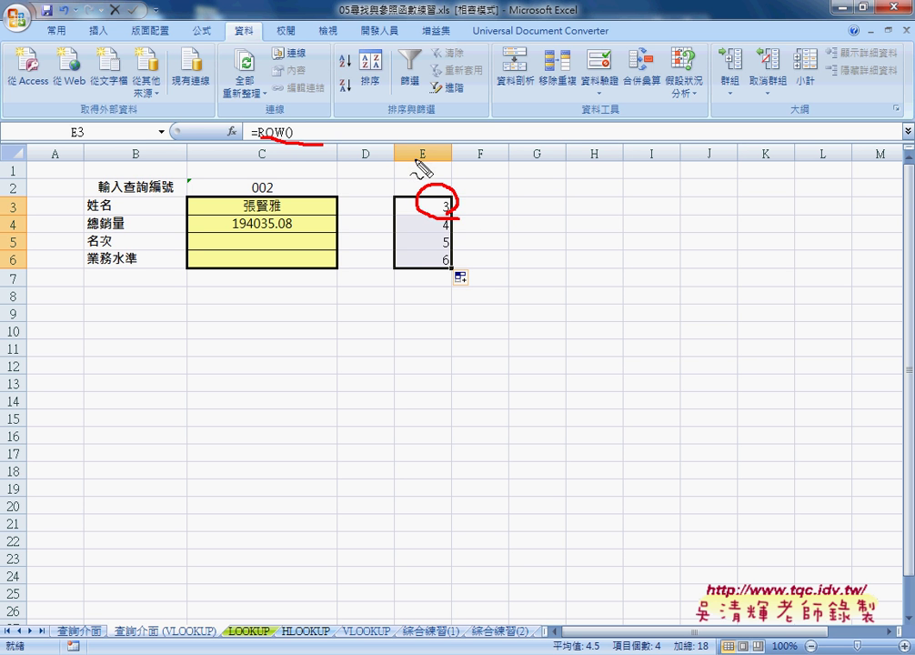
left_click_drag(22, 196, 18, 212)
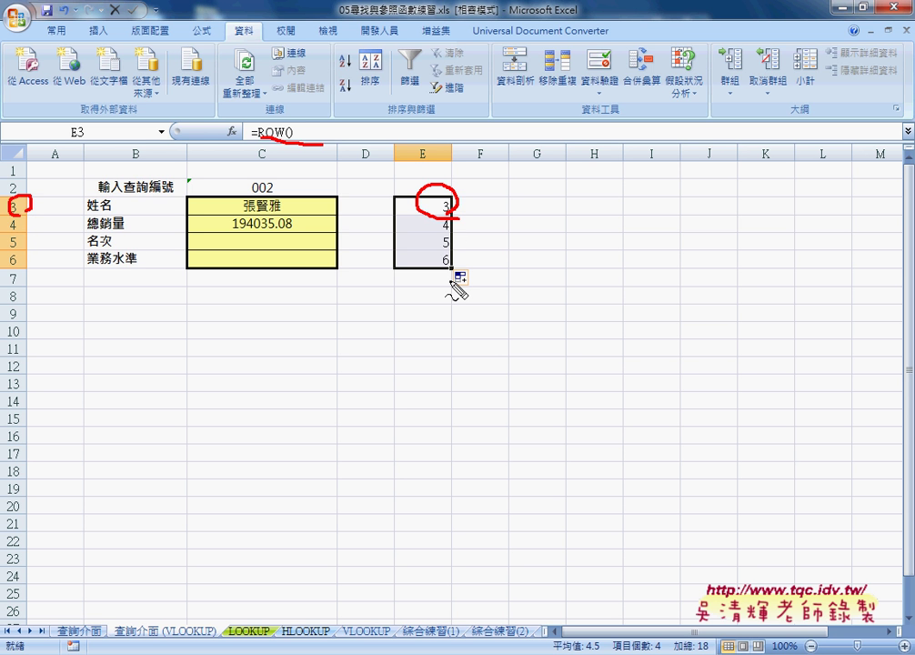
Clear the pen marks and copy E3's ROW() formula across into F3.
key("Escape")
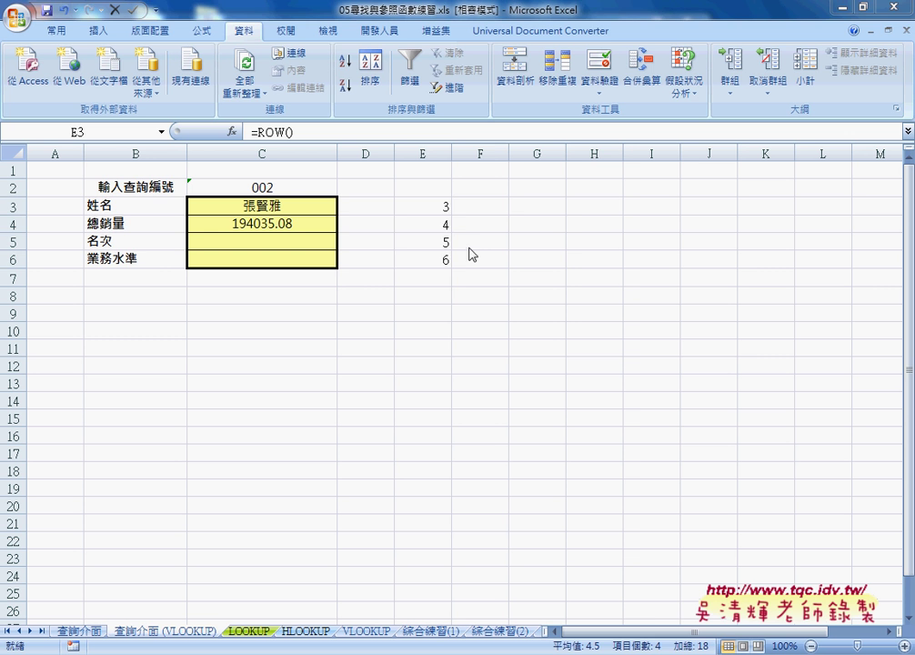
left_click(432, 204)
left_click_drag(452, 214, 509, 214)
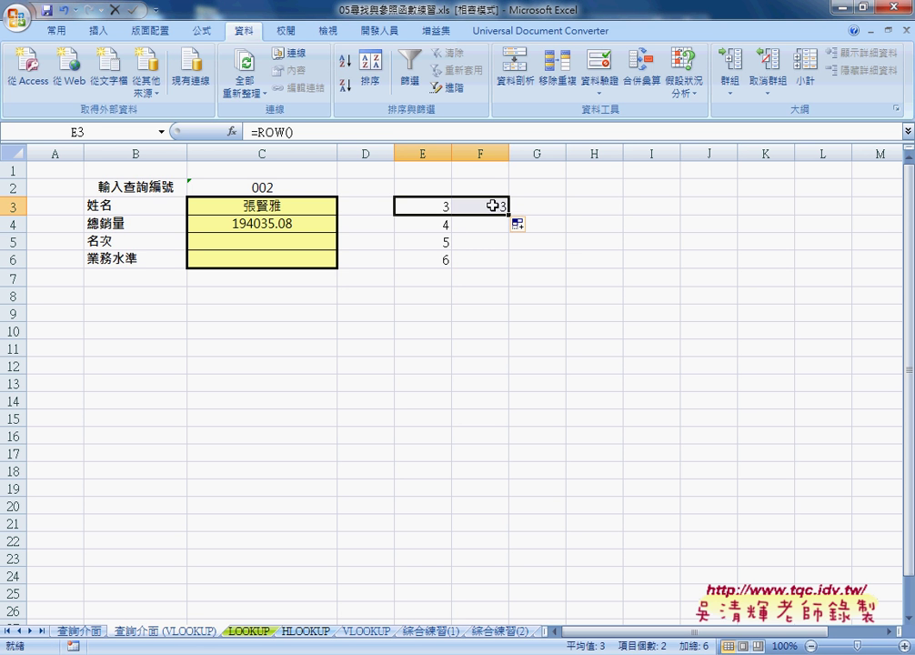
Fill F3's ROW() formula down to F6, then review the formulas in E3 and C3.
left_click(492, 206)
left_click_drag(510, 215, 509, 265)
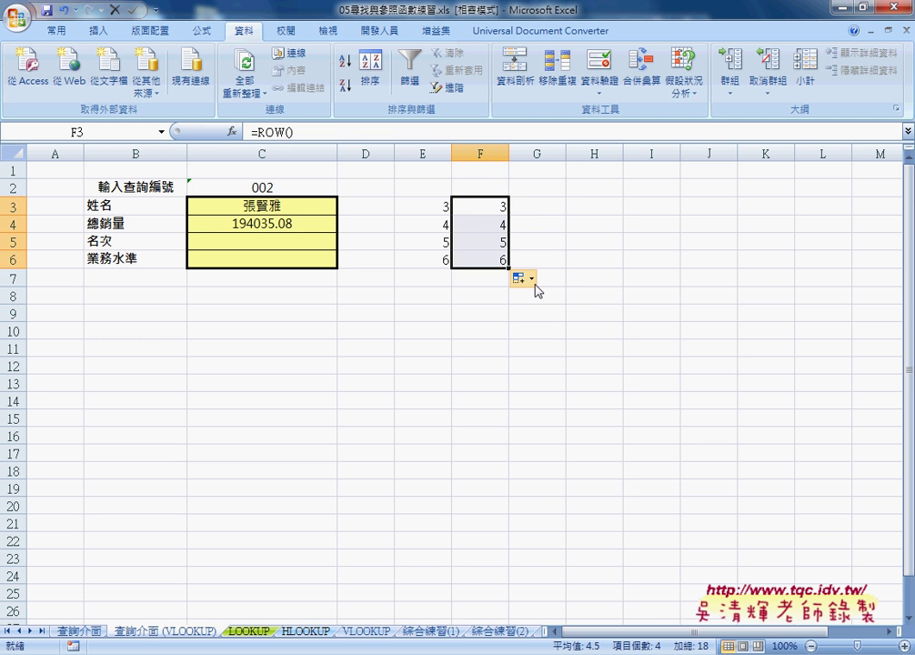
left_click(415, 205)
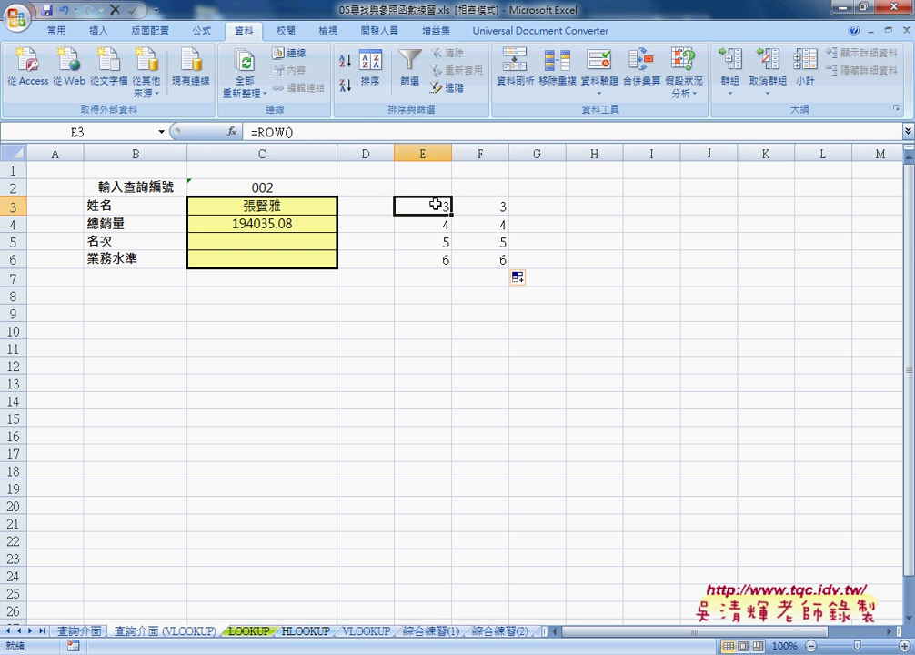
left_click(287, 206)
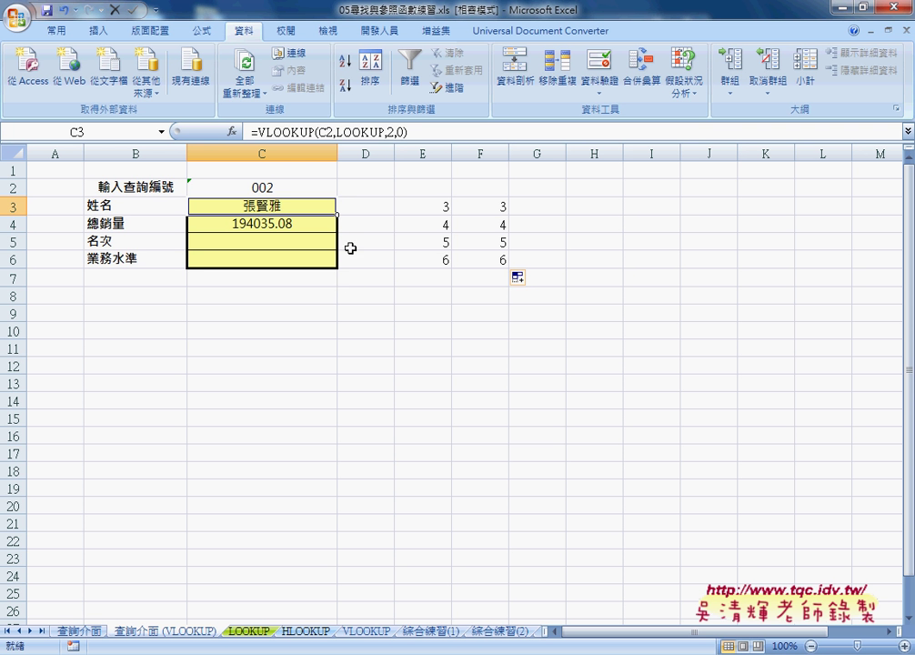
Replace the column number 2 in C3's VLOOKUP with ROW()-1.
double_click(391, 132)
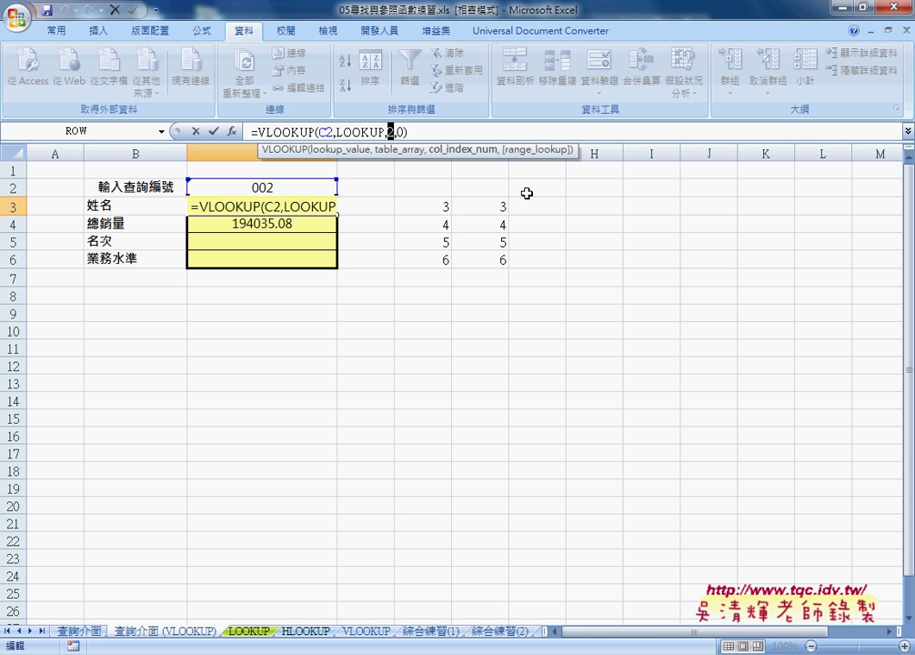
left_click(162, 131)
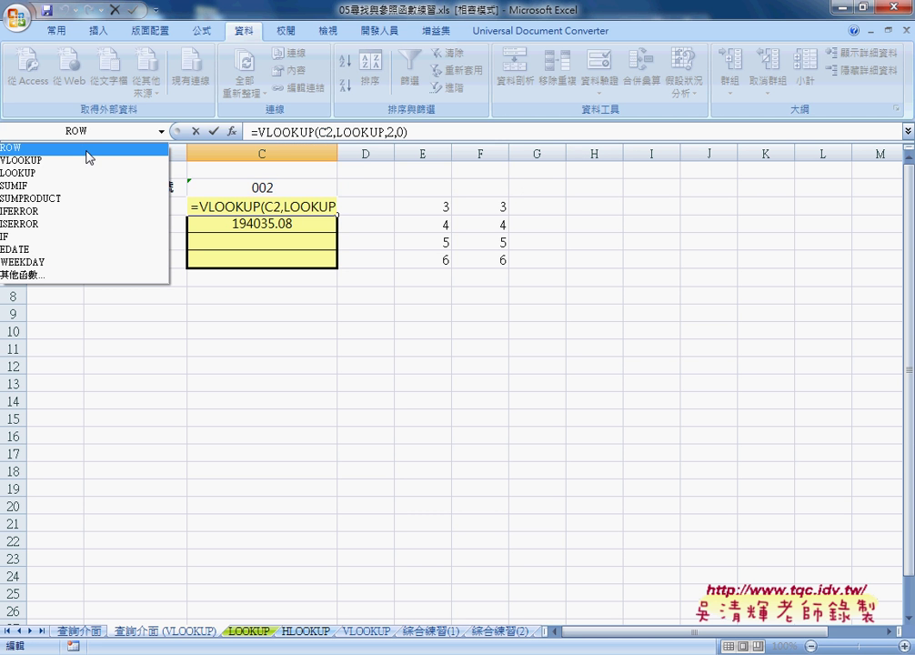
double_click(392, 132)
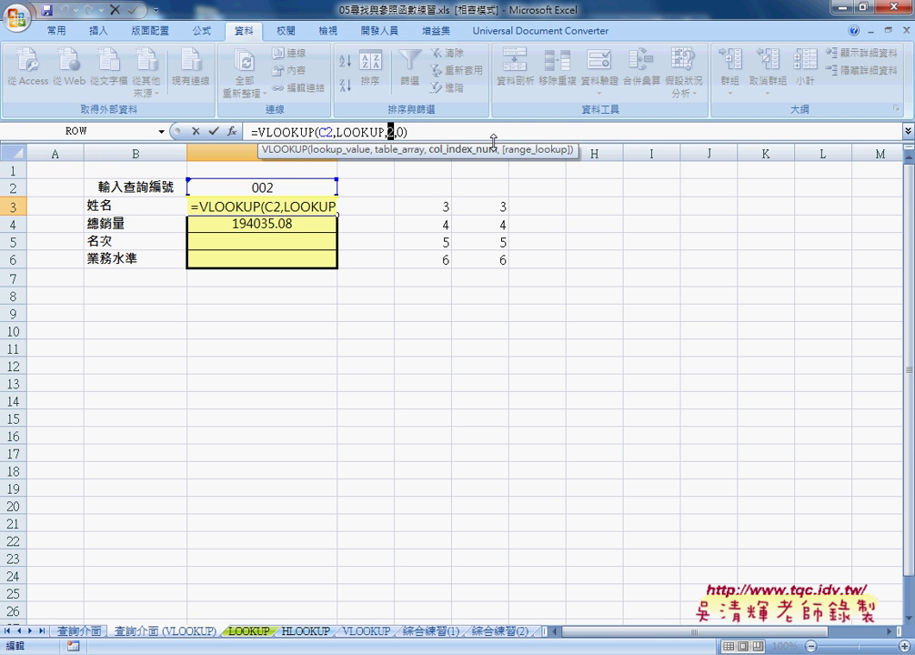
type("k")
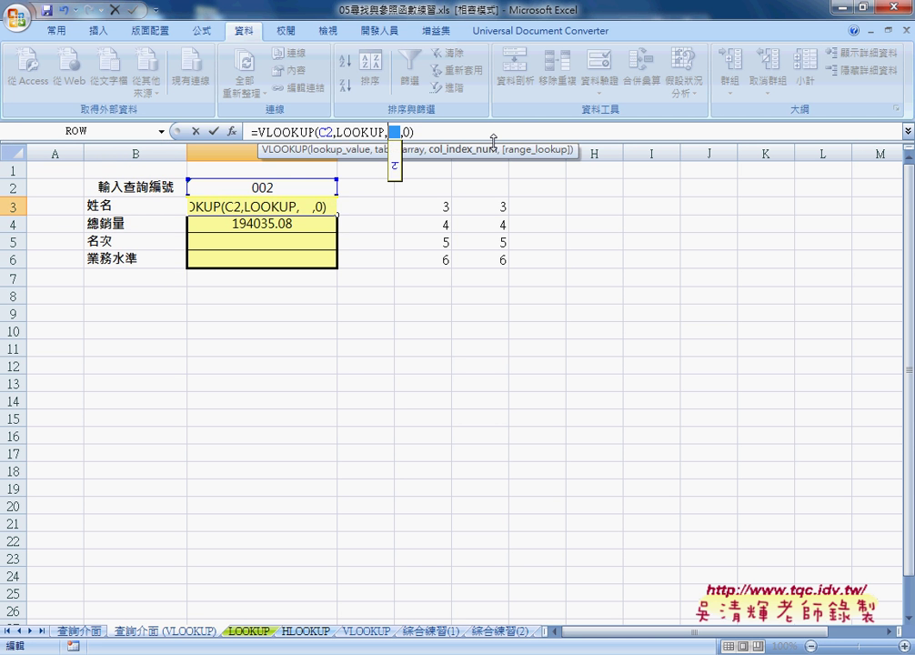
key("BackSpace")
type("ro")
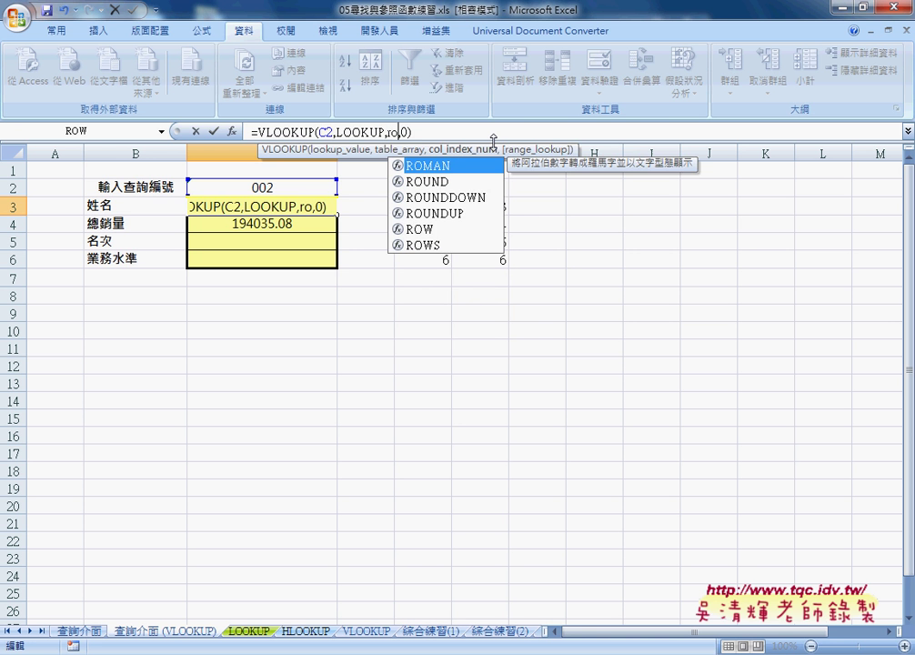
type("w()")
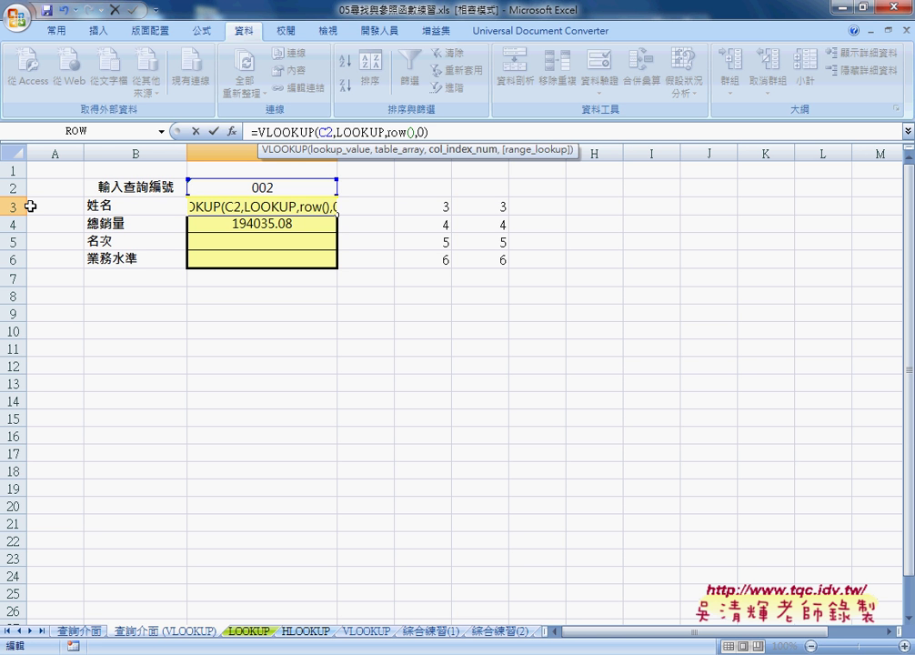
type("-1")
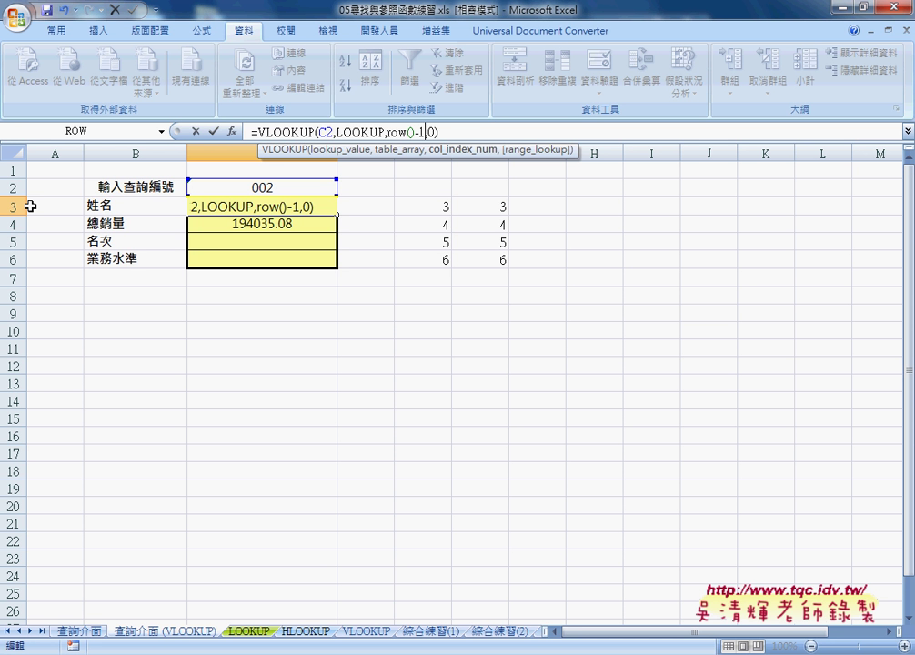
left_click(215, 132)
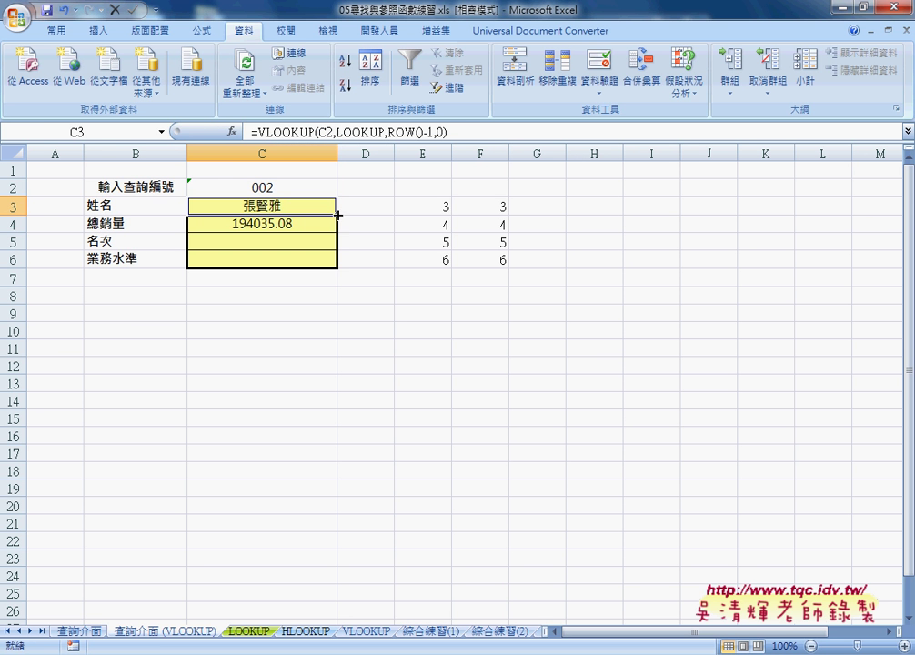
Anchor C3's ID reference as C$2 and fill the VLOOKUP down to C6.
left_click_drag(337, 215, 337, 269)
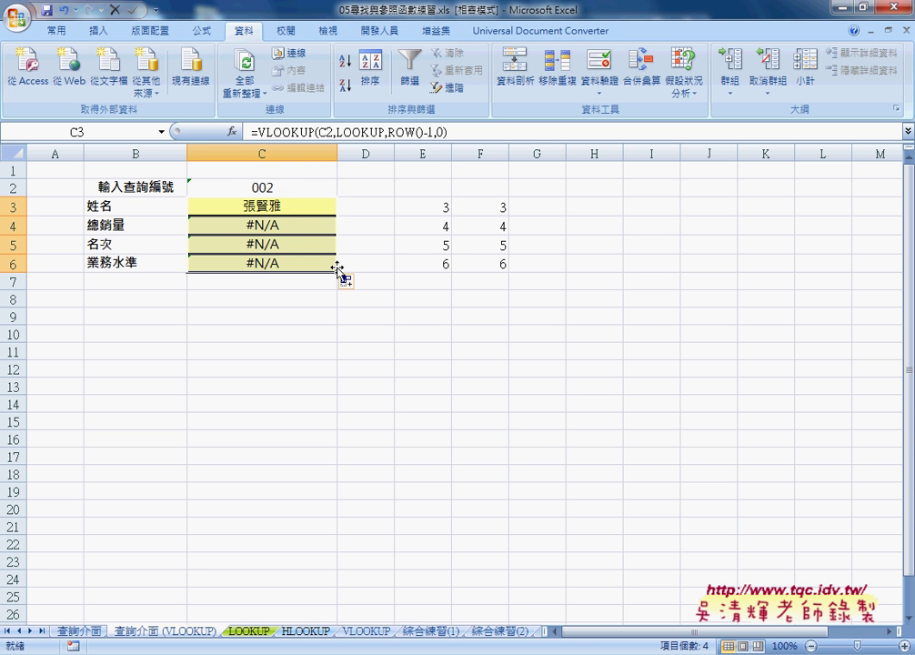
left_click(292, 206)
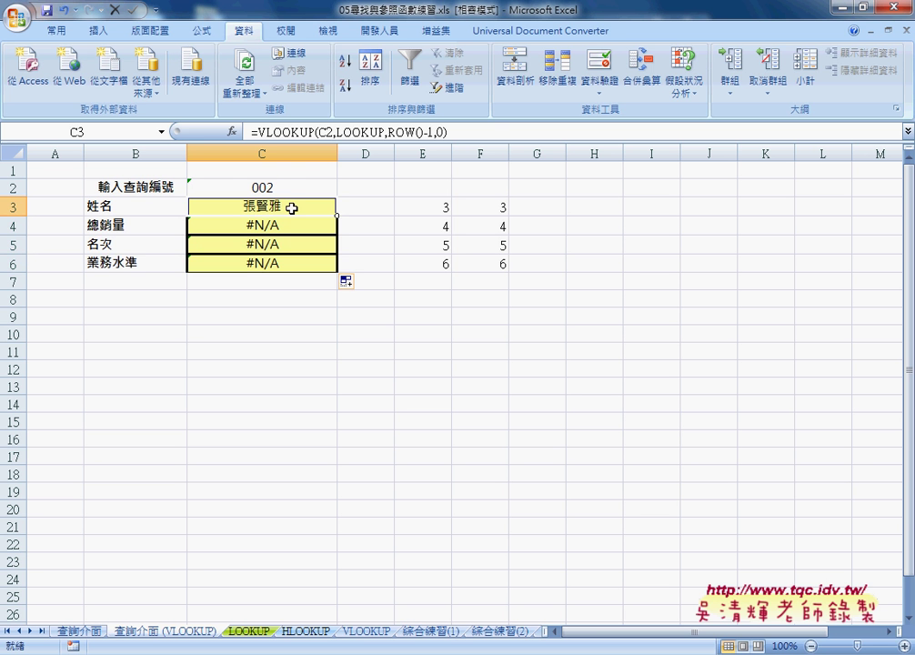
left_click(326, 133)
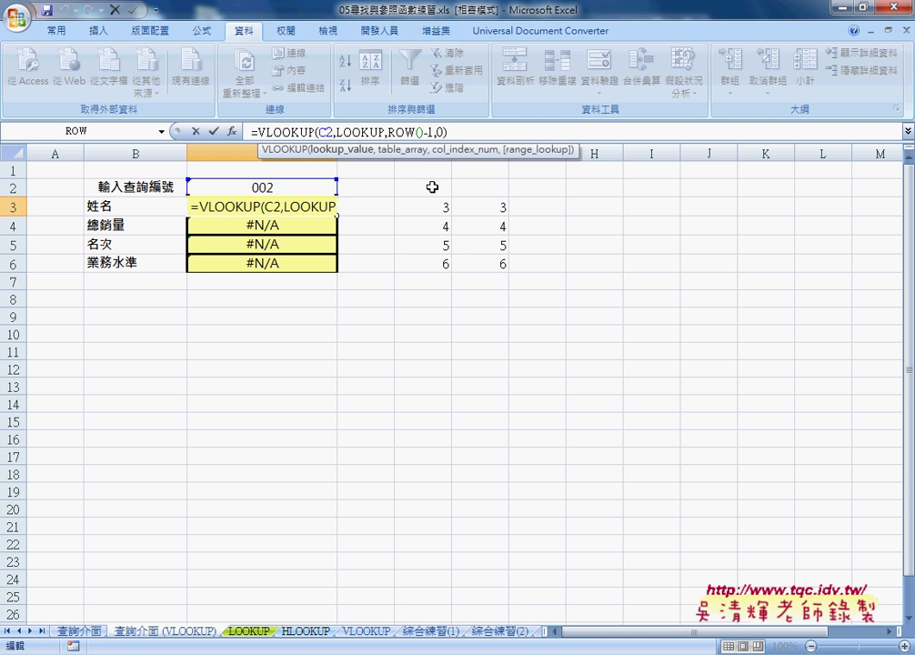
key("F4")
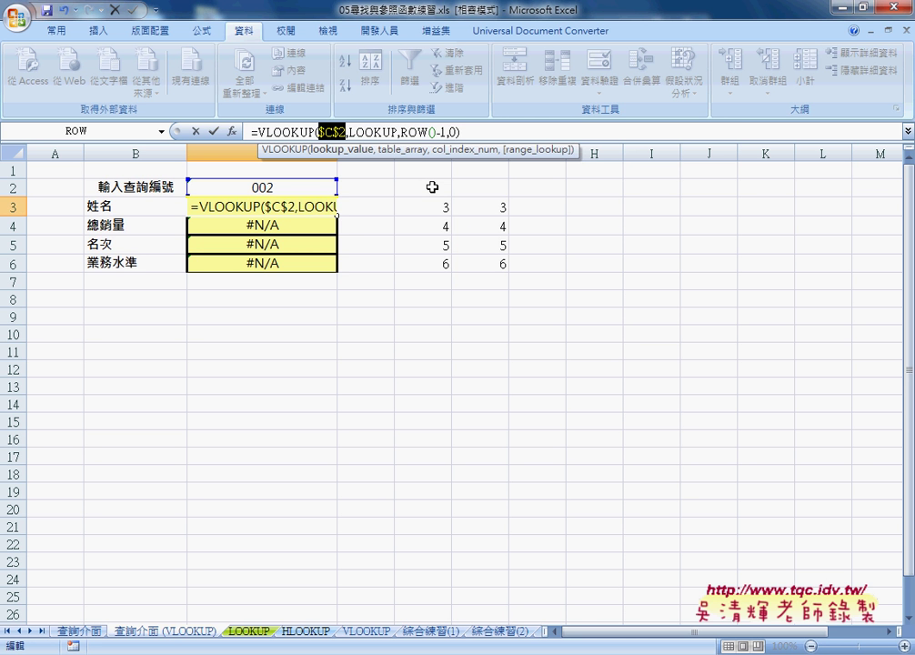
key("F4")
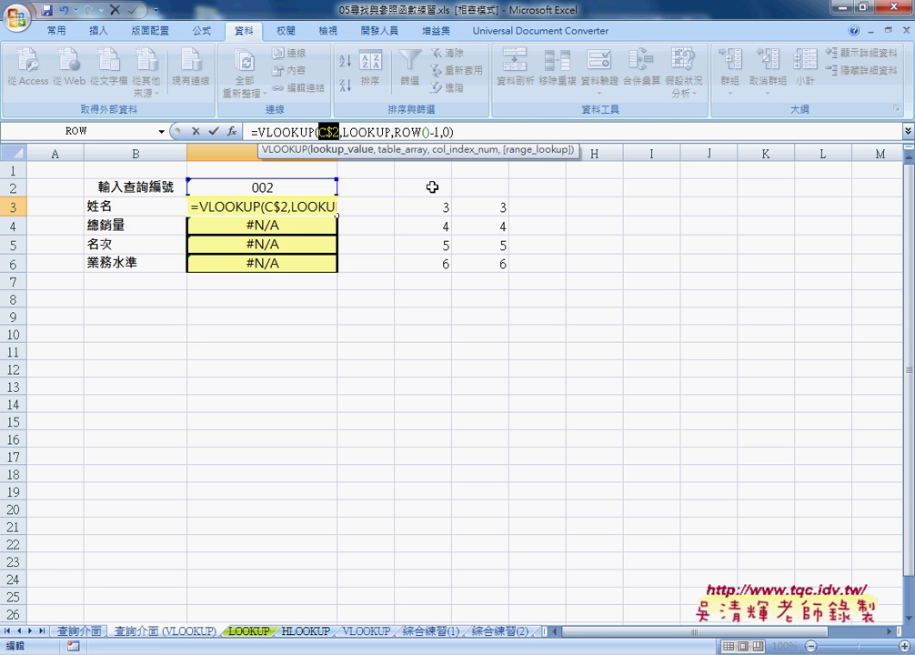
left_click(215, 133)
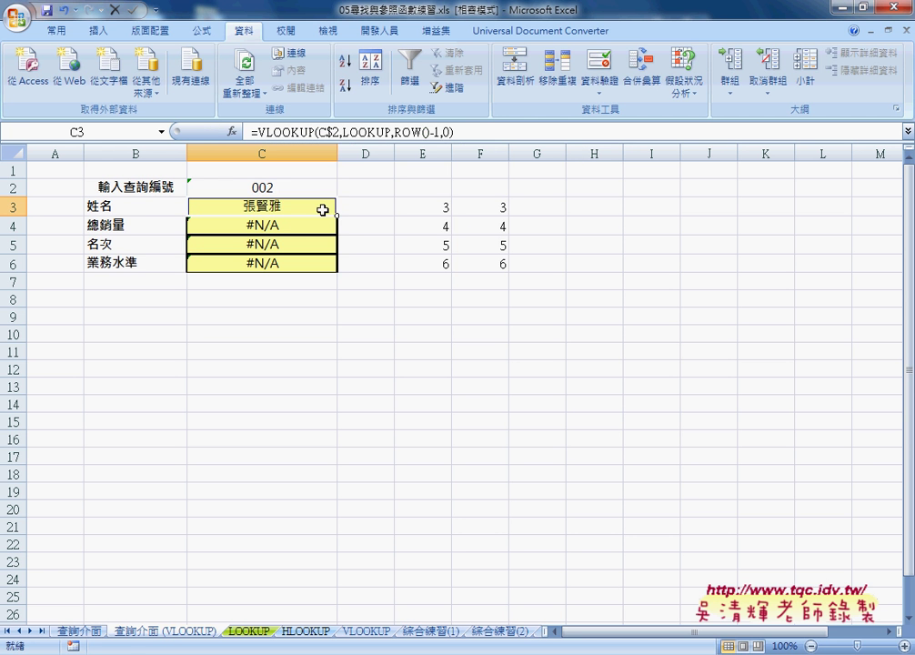
left_click_drag(337, 215, 335, 265)
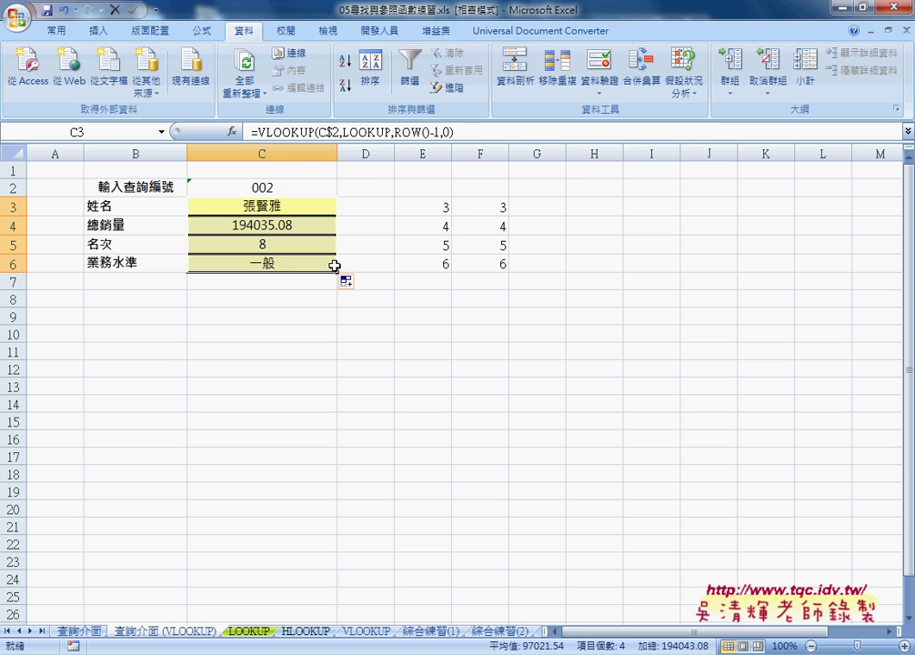
left_click(292, 207)
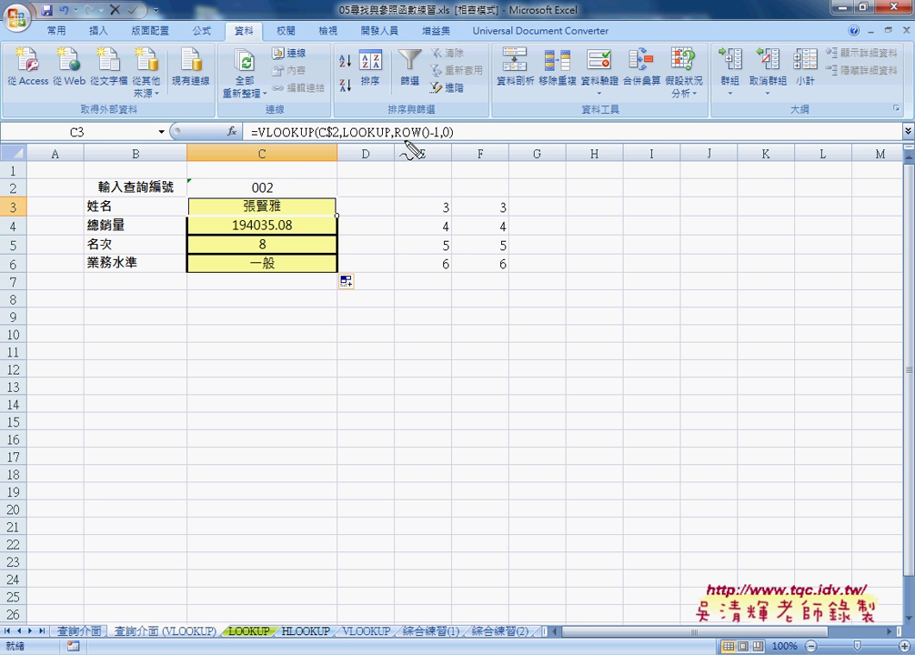
left_click_drag(395, 139, 424, 139)
left_click_drag(409, 110, 407, 128)
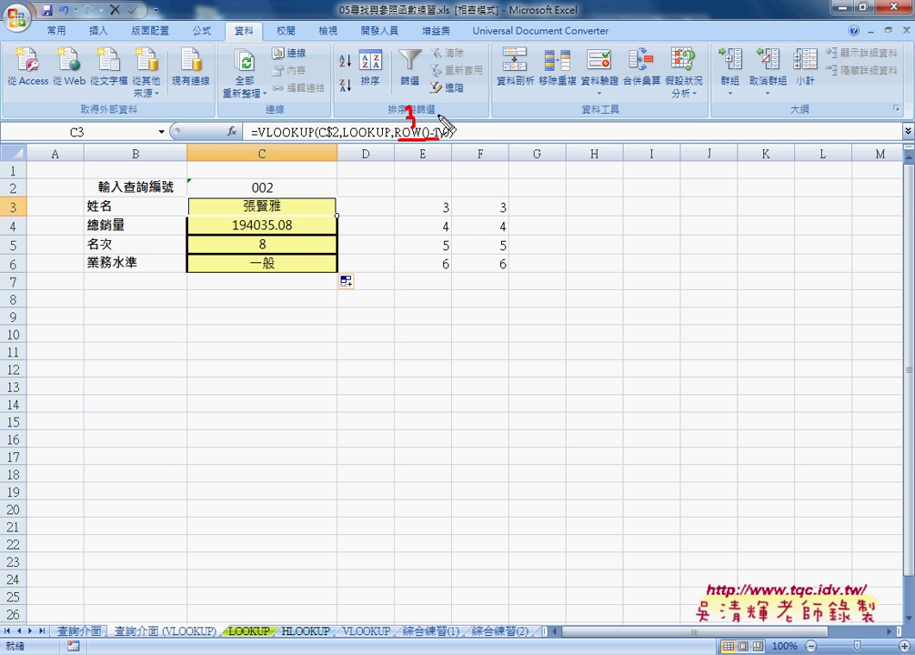
left_click_drag(320, 200, 342, 210)
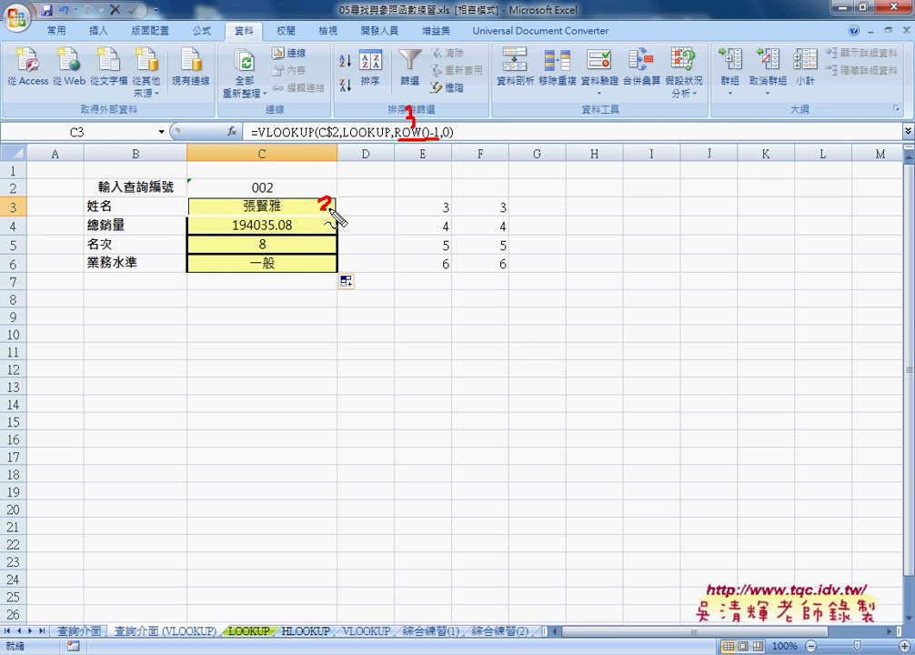
left_click_drag(20, 216, 18, 233)
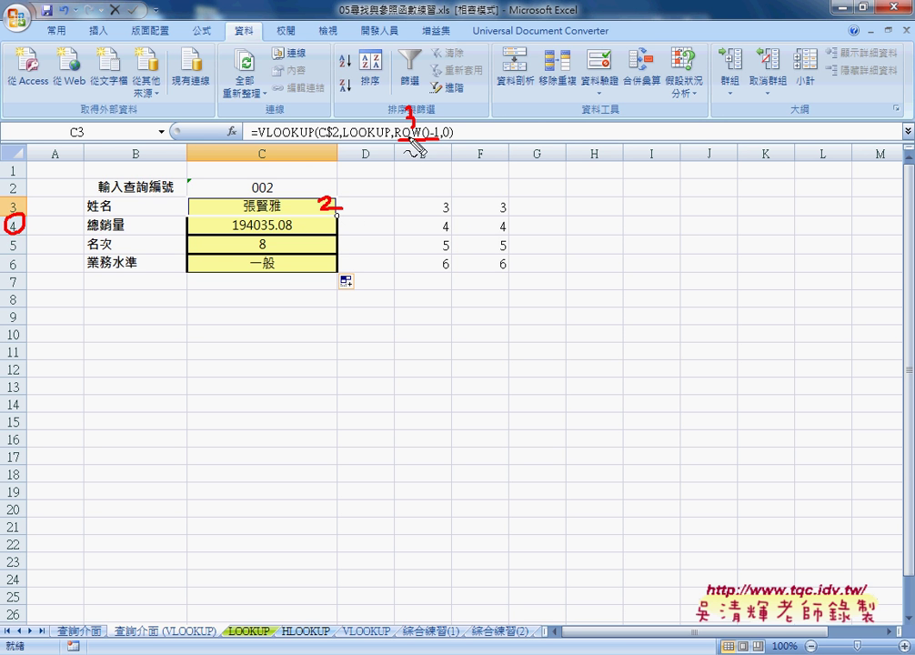
mouse_move(325, 217)
left_mouse_down()
mouse_move(337, 236)
mouse_move(326, 235)
left_mouse_up()
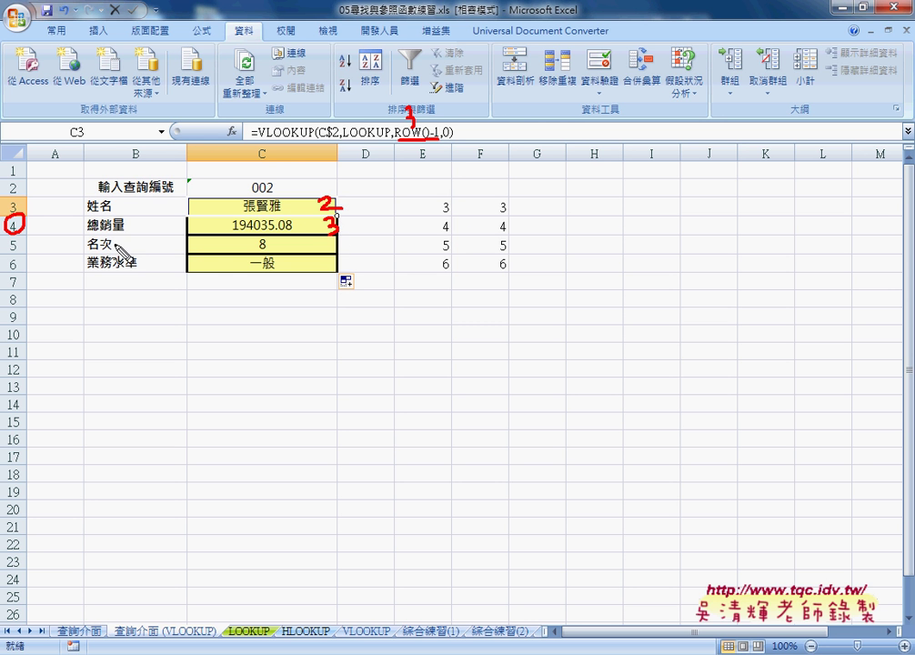
left_click_drag(11, 238, 18, 255)
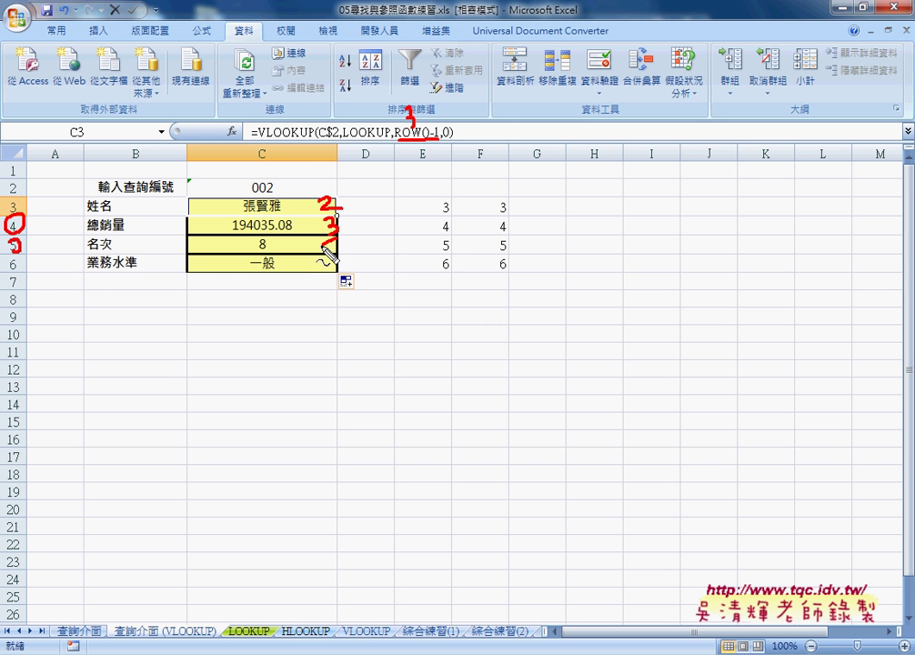
left_click_drag(325, 236, 339, 275)
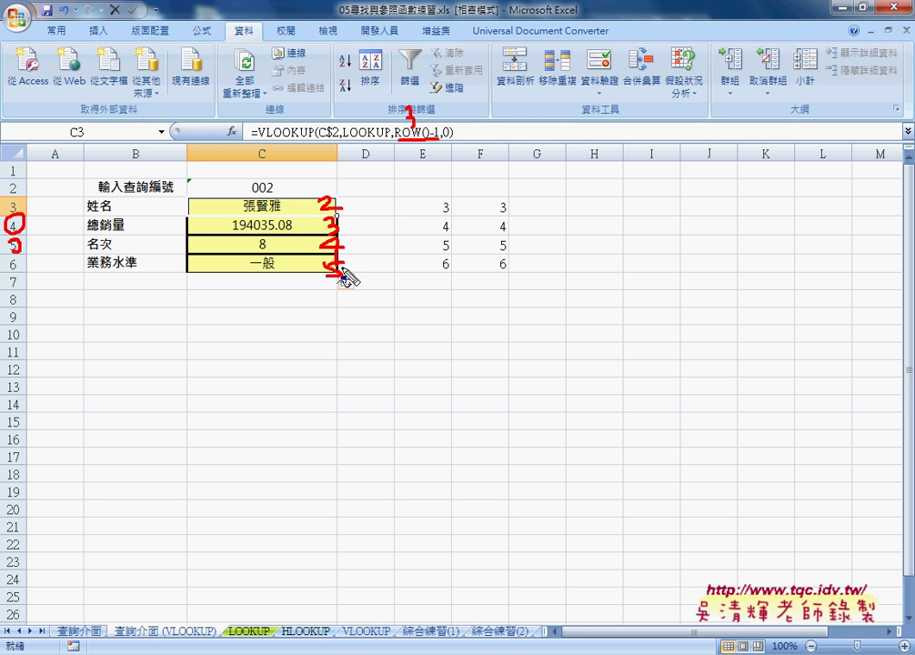
left_click_drag(344, 138, 386, 138)
left_click_drag(266, 623, 268, 647)
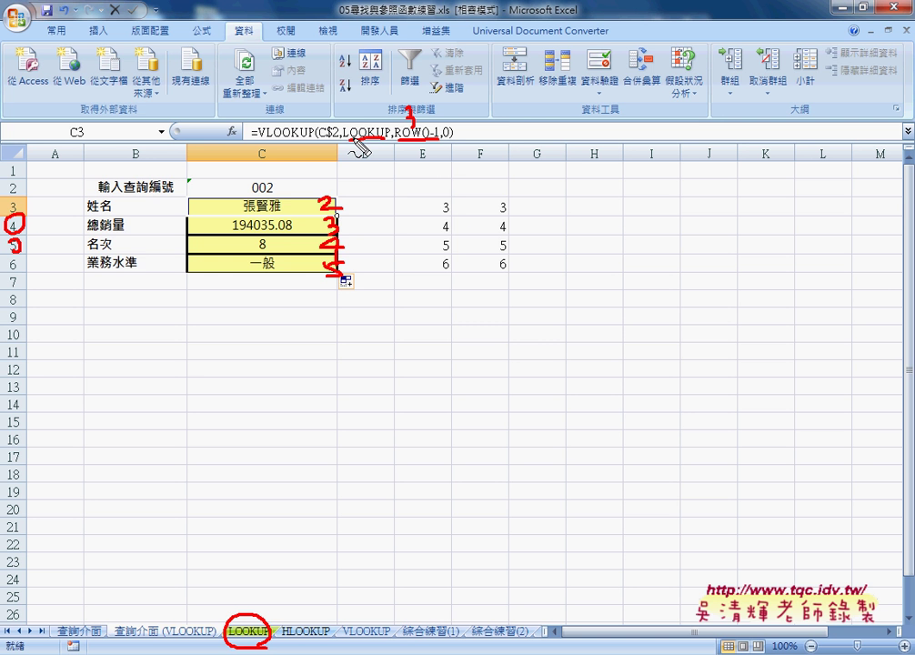
left_click_drag(315, 140, 338, 139)
left_click_drag(271, 194, 246, 191)
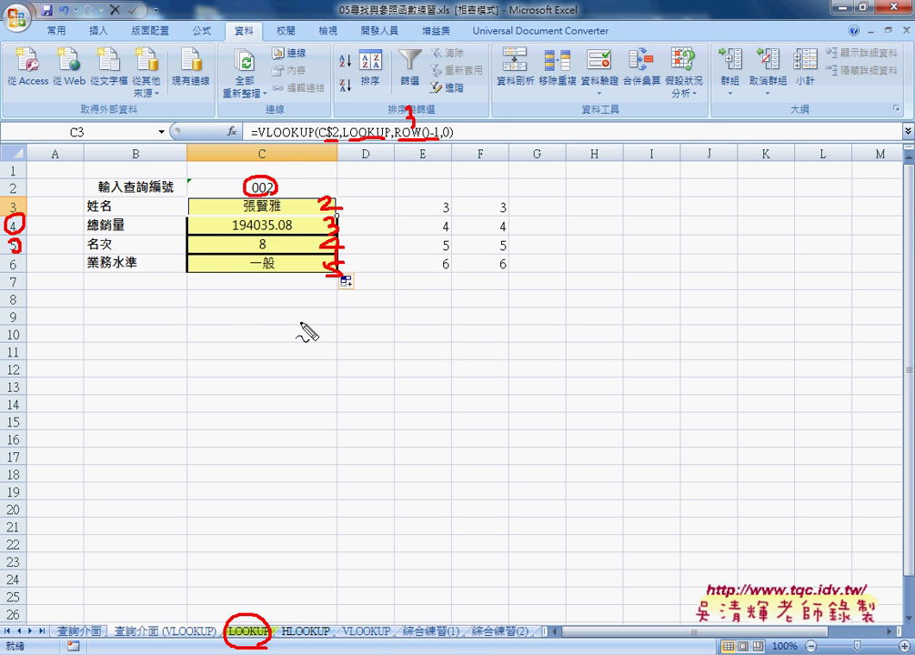
key("Escape")
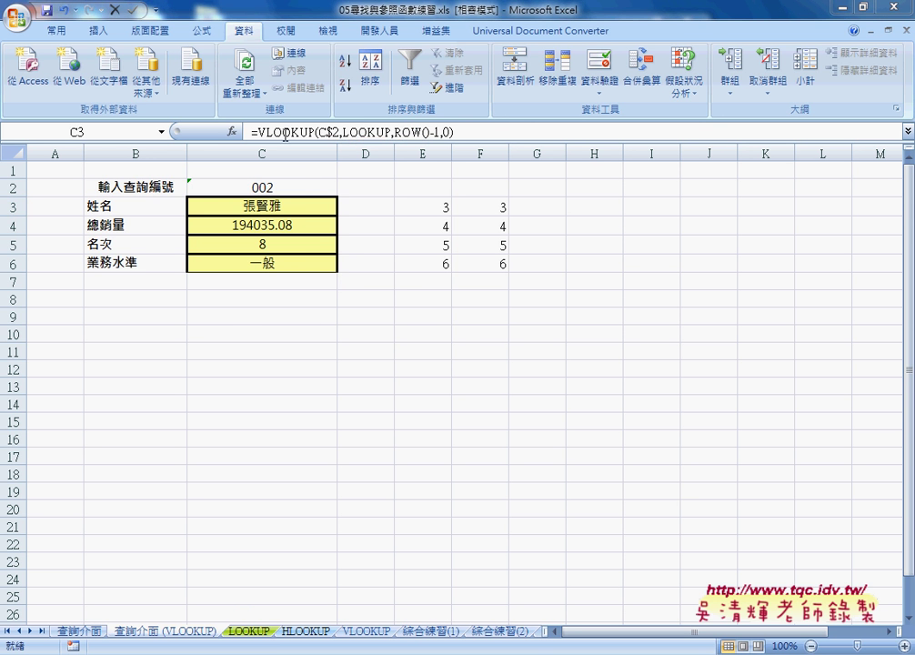
Review C3's VLOOKUP Function Arguments and cancel without changes.
left_click(288, 133)
left_click(232, 132)
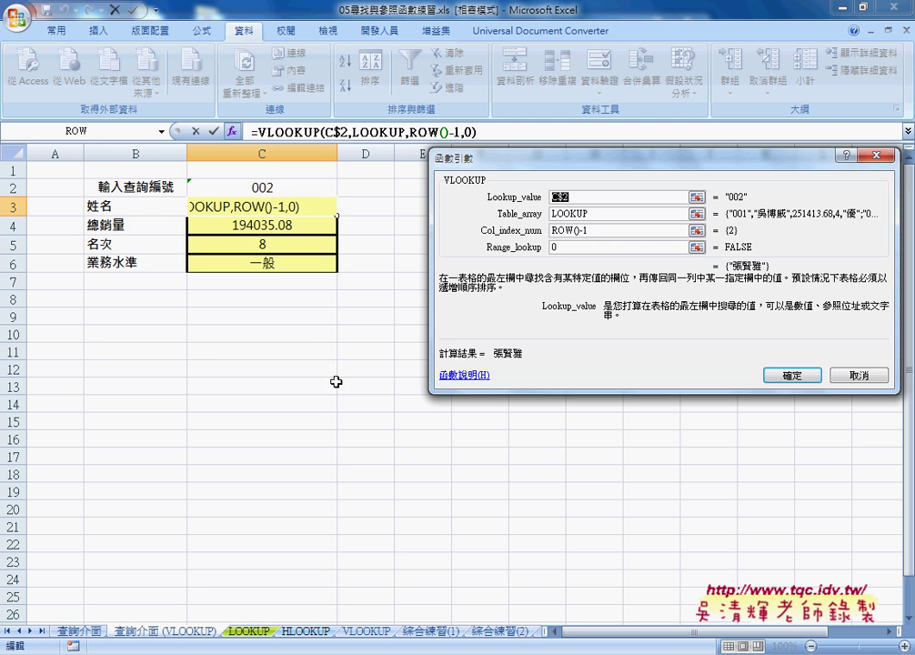
left_click(868, 374)
left_click(250, 632)
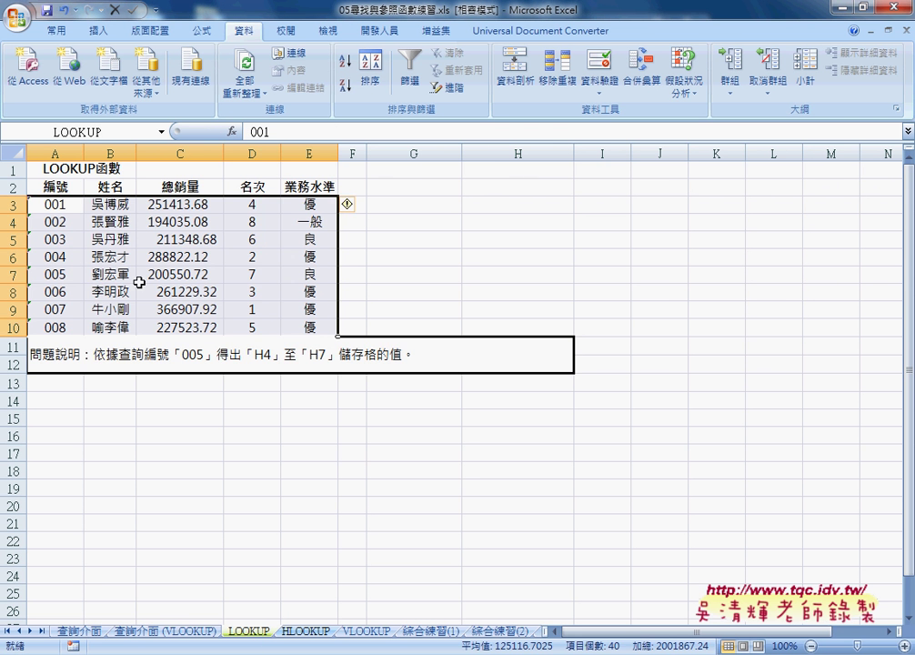
left_click_drag(105, 186, 107, 320)
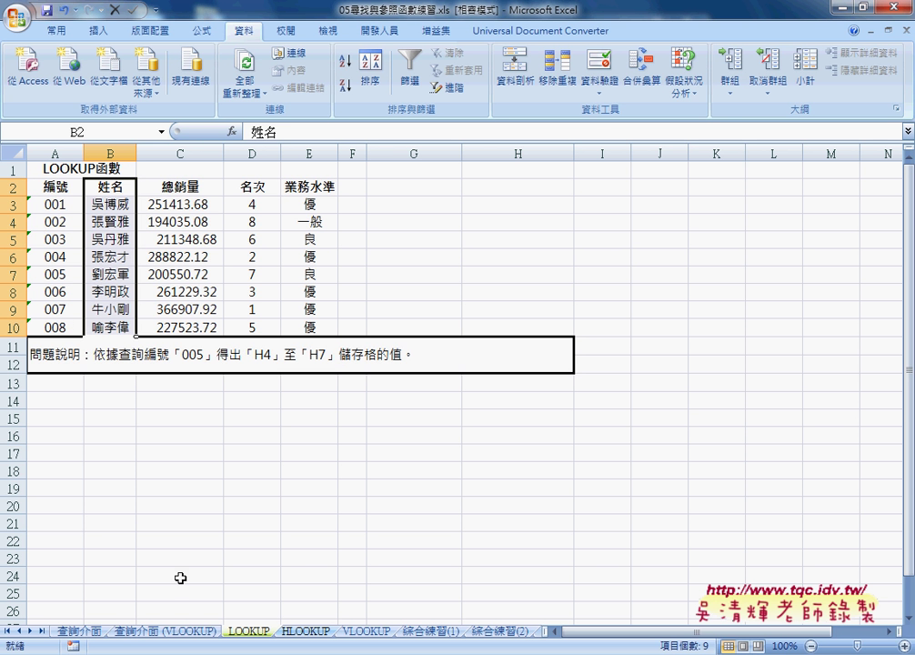
Compare the query and LOOKUP sheets, then copy 查詢介面 (VLOOKUP) before LOOKUP.
left_click(186, 631)
left_click(82, 633)
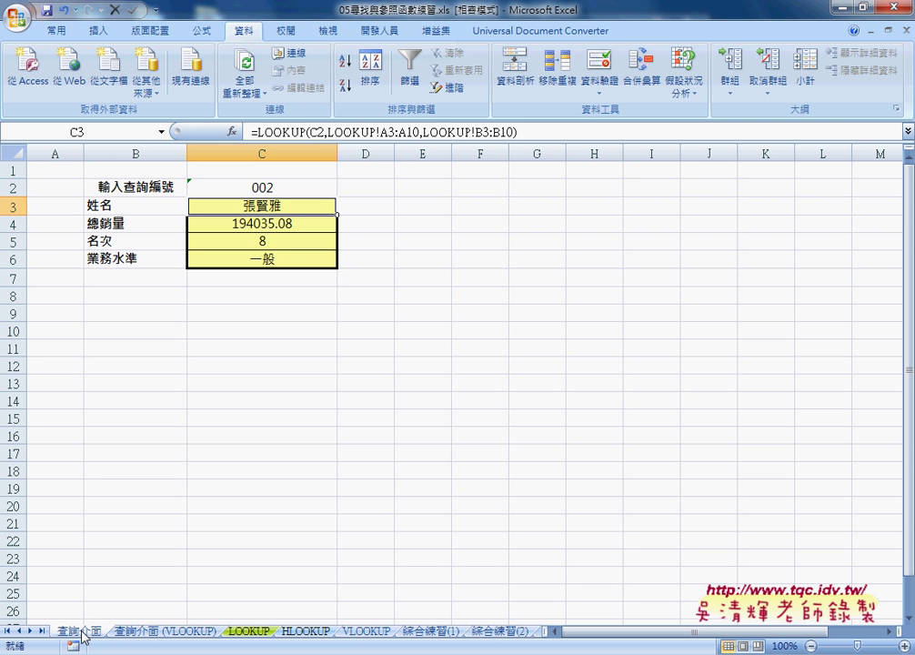
left_click(164, 637)
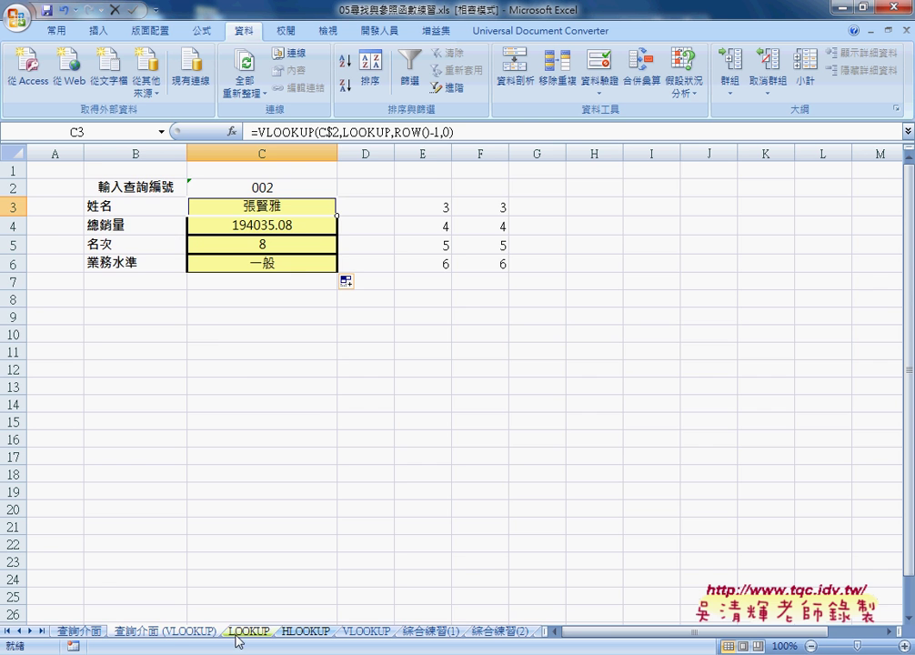
left_click(248, 631)
left_click(194, 633)
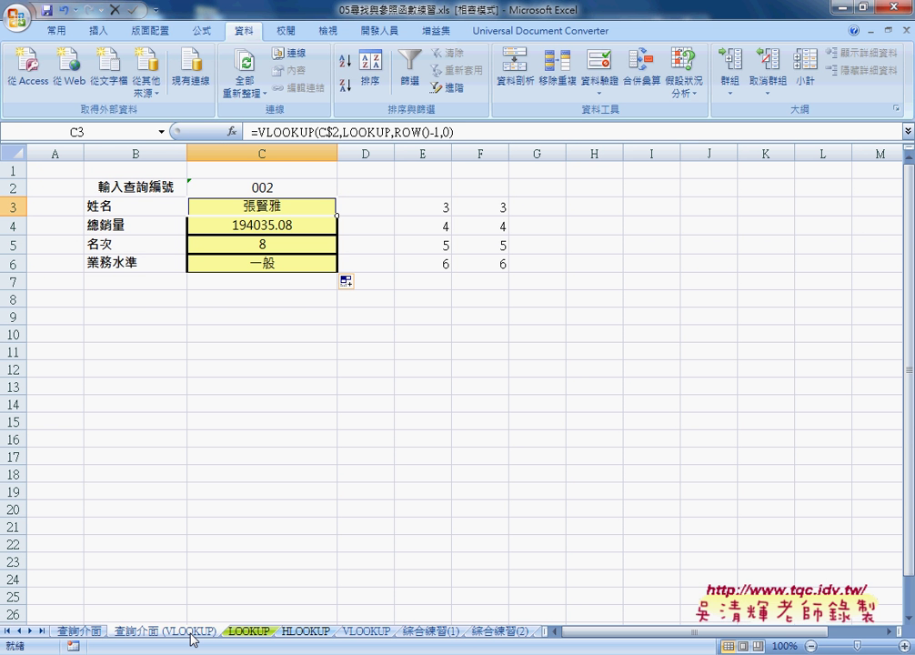
left_click_drag(192, 639, 240, 632)
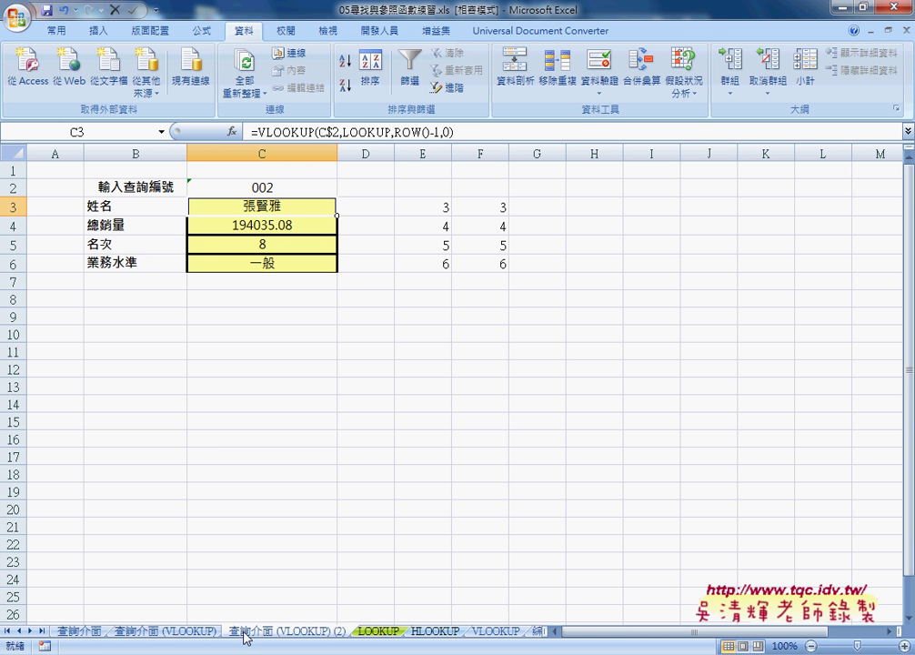
double_click(292, 633)
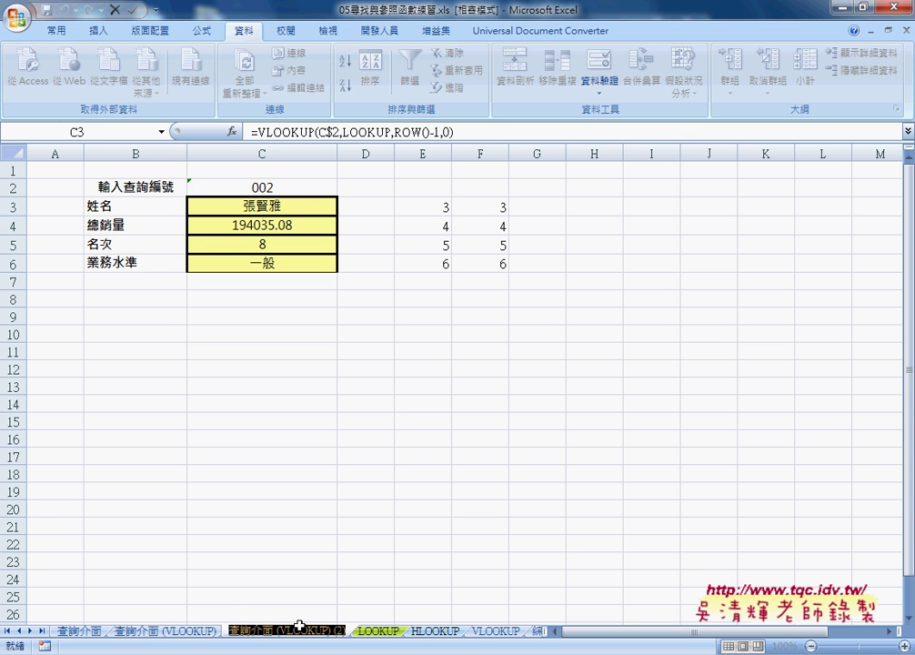
For E7, browse the 檢視與參照 functions INDEX, INDIRECT and MATCH in Insert Function.
left_click(309, 351)
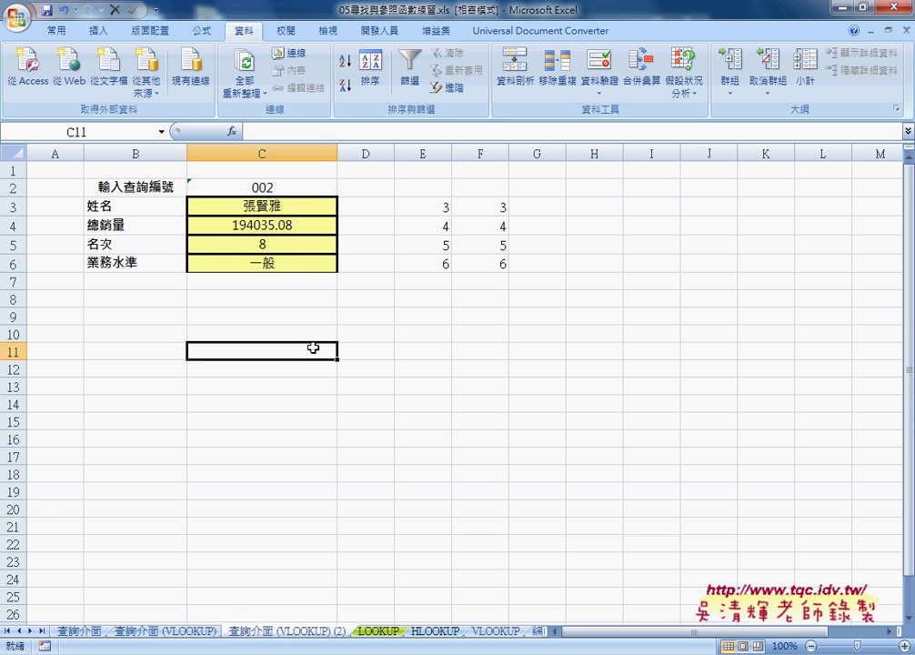
left_click(416, 282)
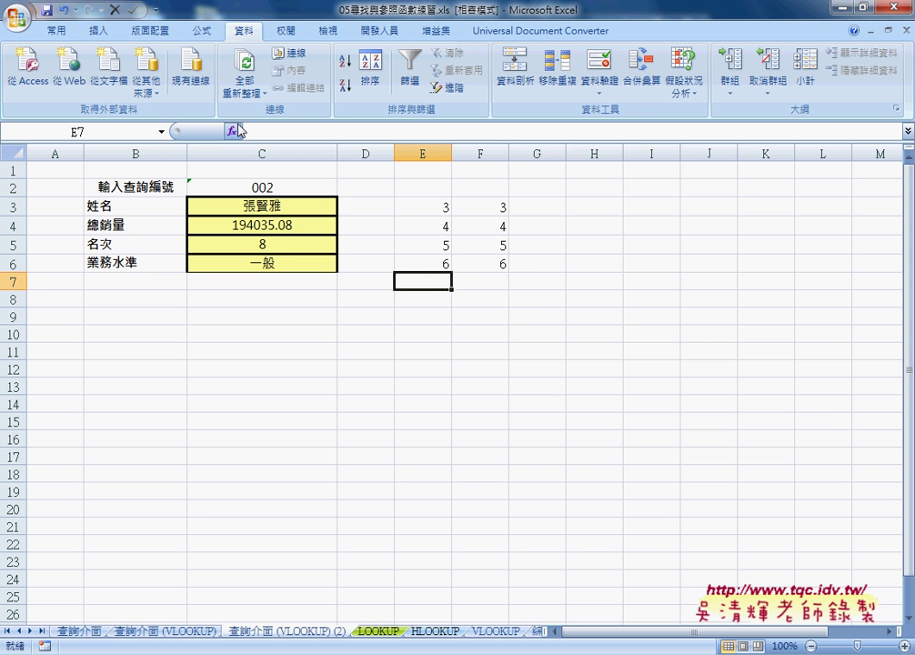
key("shift+F3")
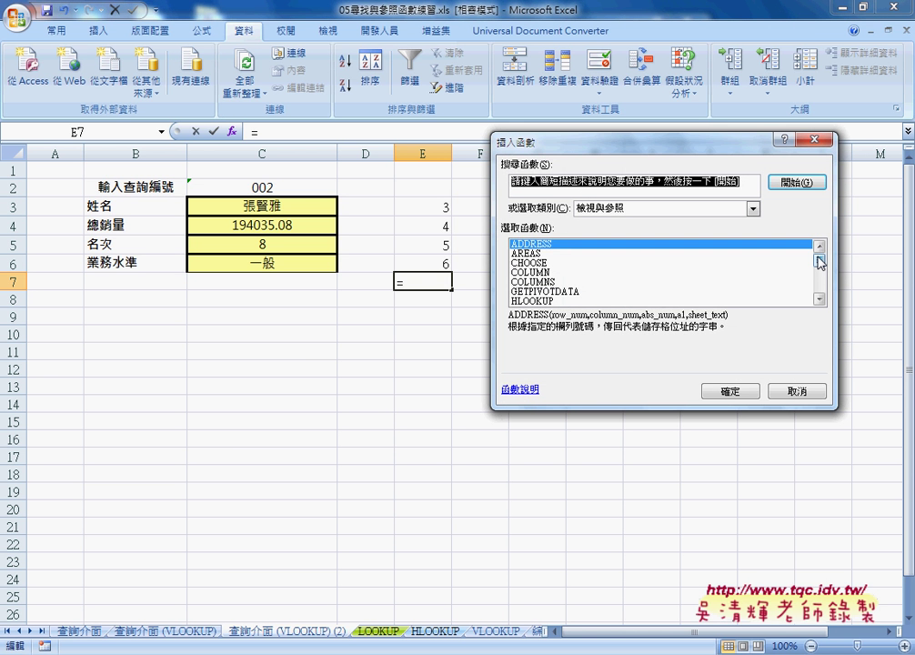
left_click_drag(818, 260, 820, 272)
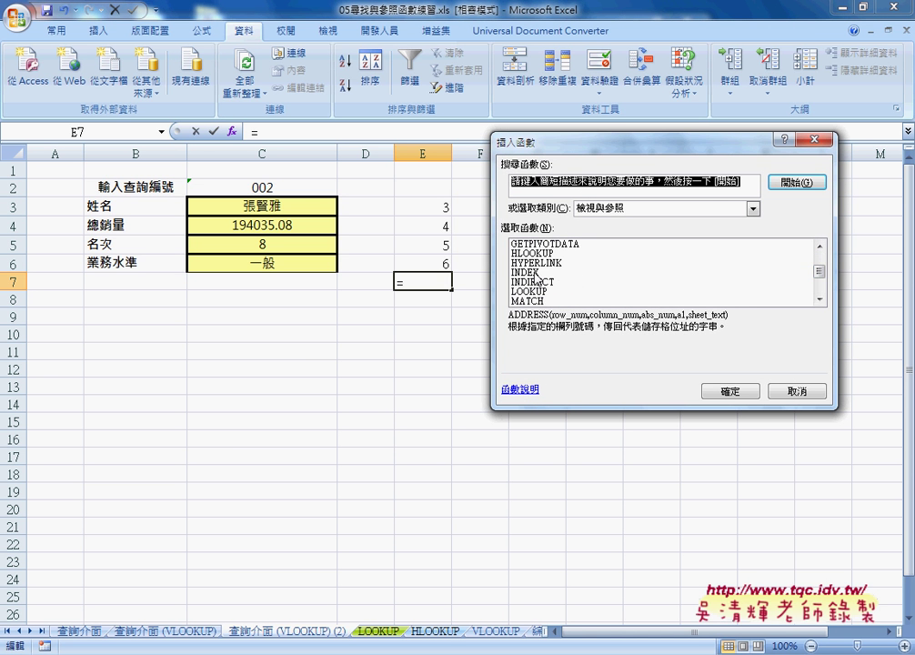
left_click(602, 272)
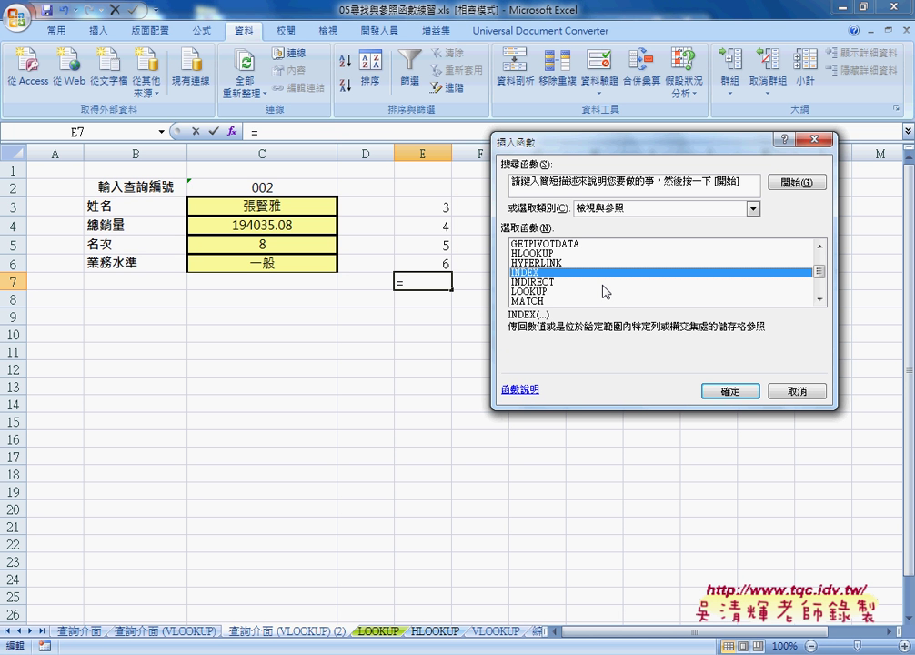
left_click(538, 284)
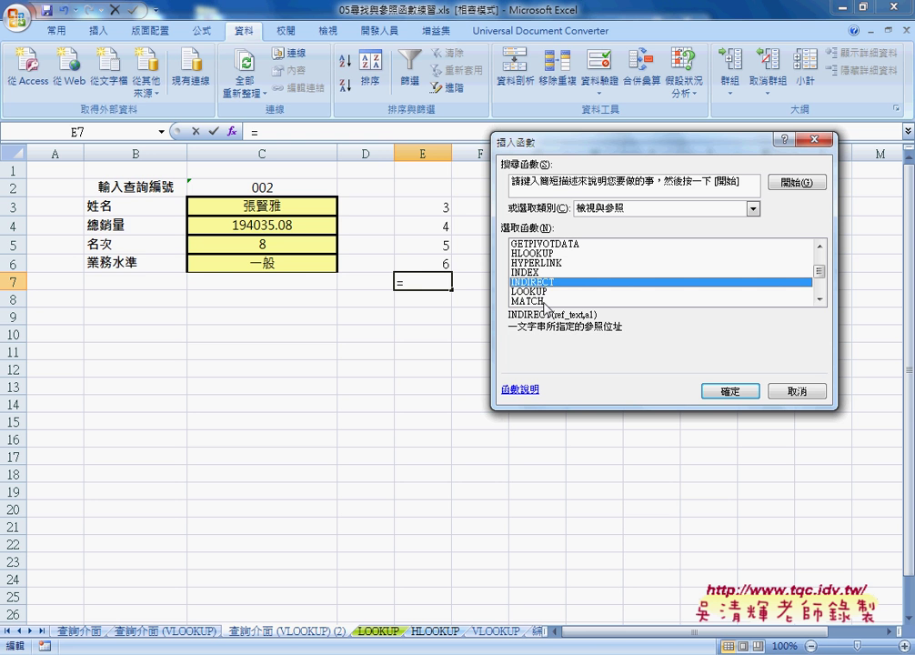
left_click(544, 302)
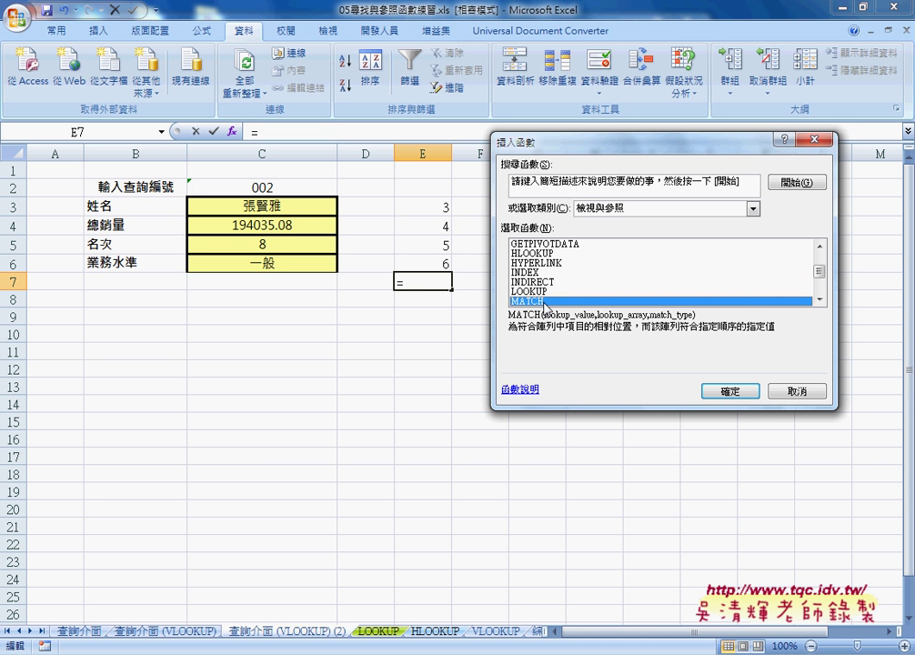